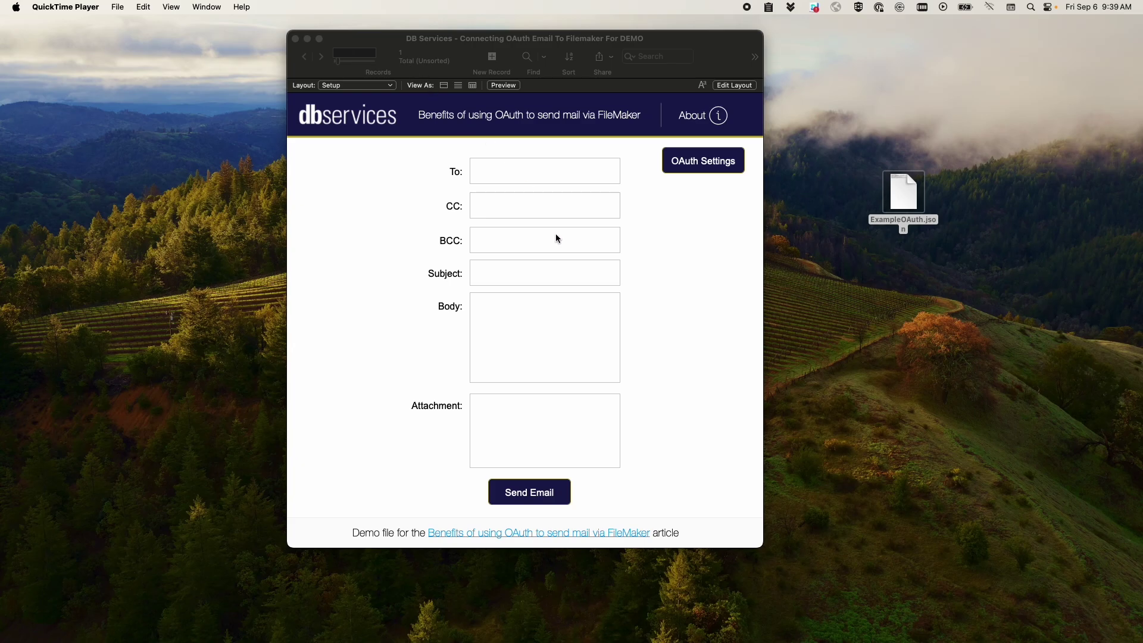
- Bring up the ExampleOAuth.json template in TextMate, select all its text, then deselect it
left_click(628, 218)
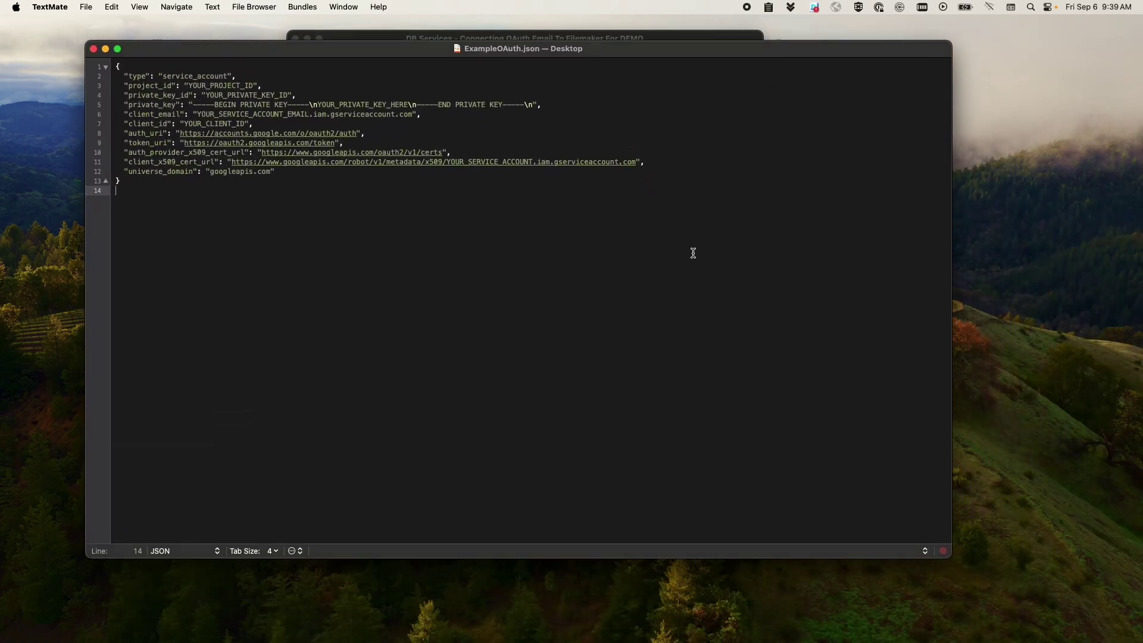
key("super+a")
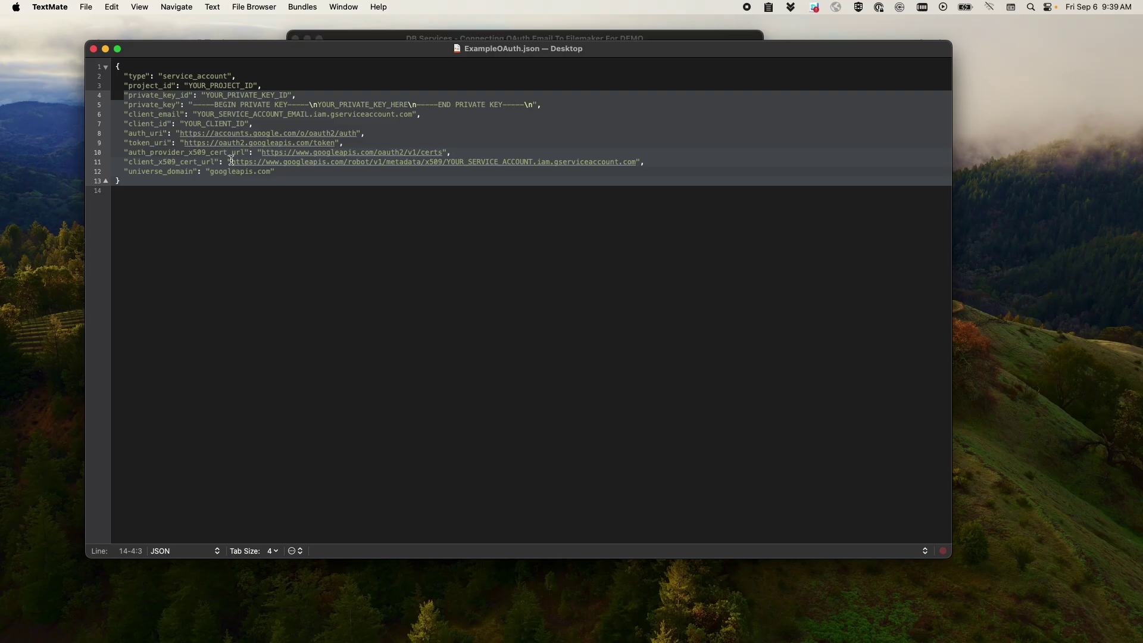
left_click(323, 319)
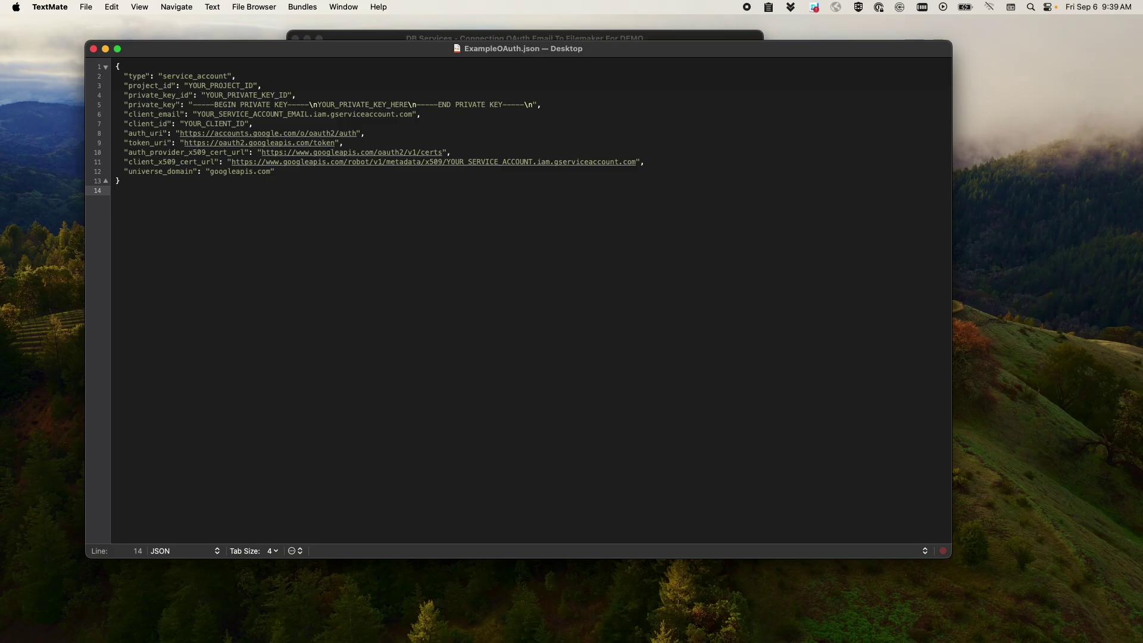
- Move the Chrome window left and scroll the Claris OAuth article through service-account Steps 1–5
key("super+Tab")
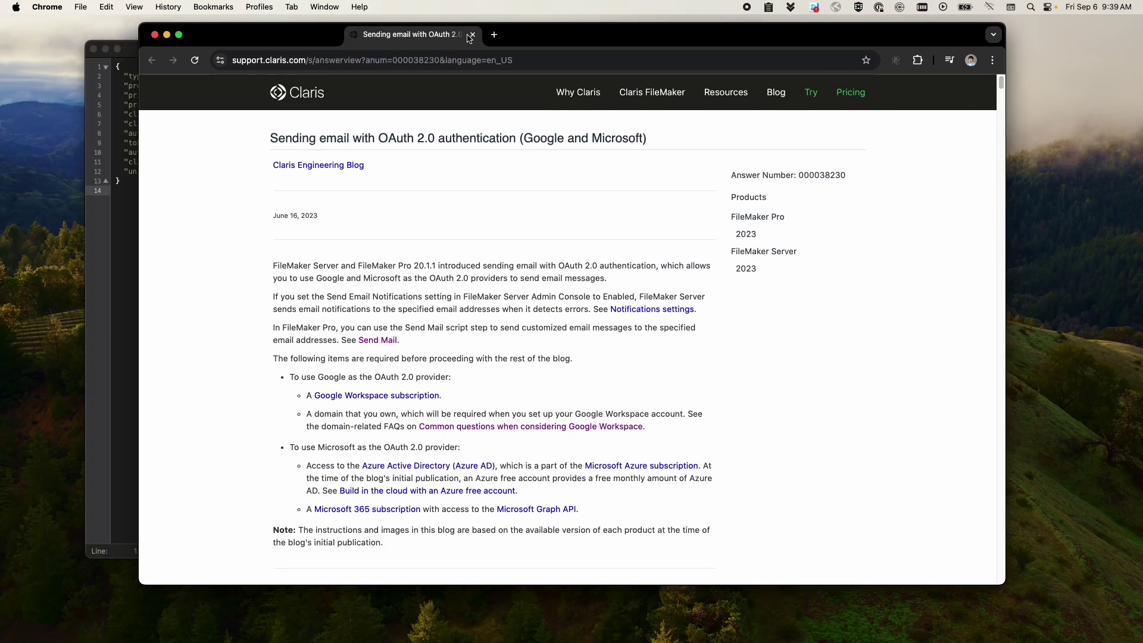
left_click_drag(439, 39, 382, 43)
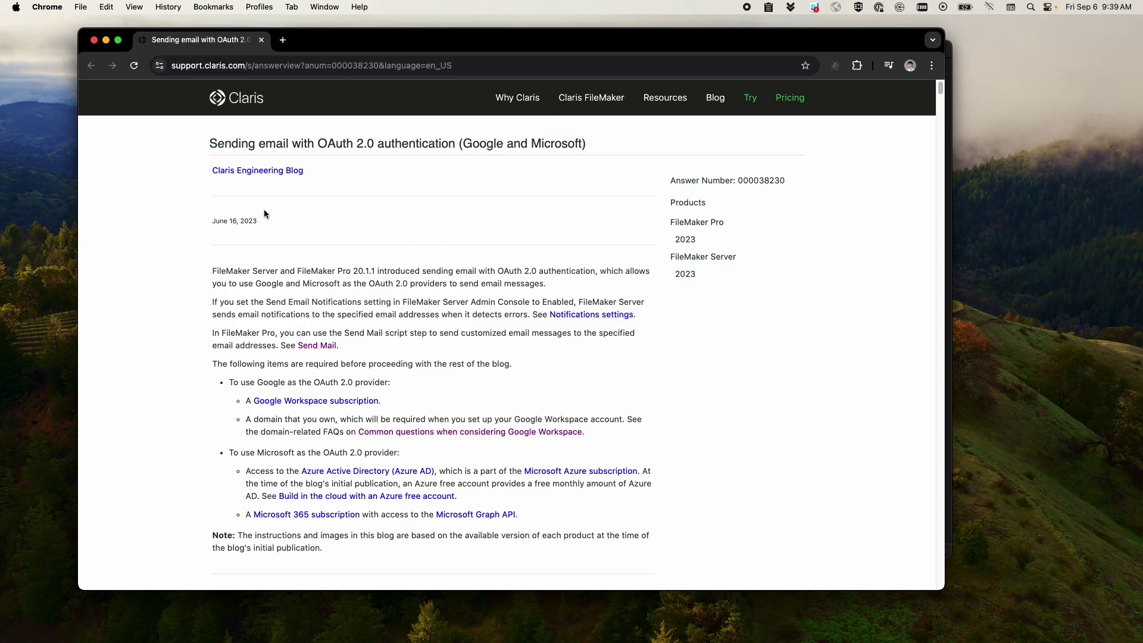
scroll(265, 214, "down", 10)
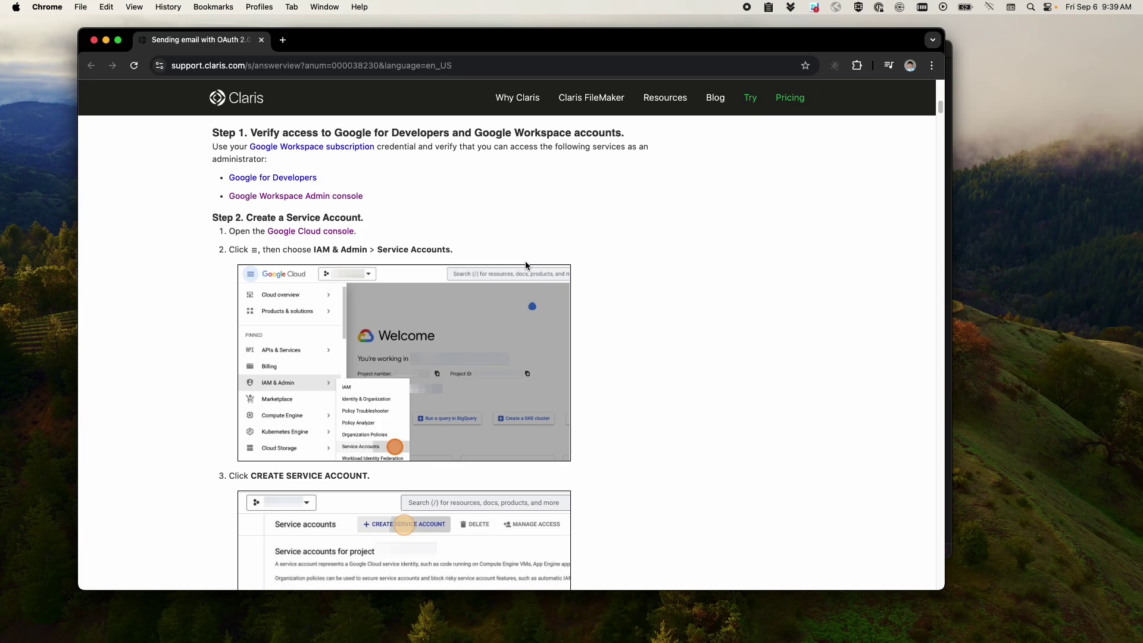
scroll(528, 266, "down", 10)
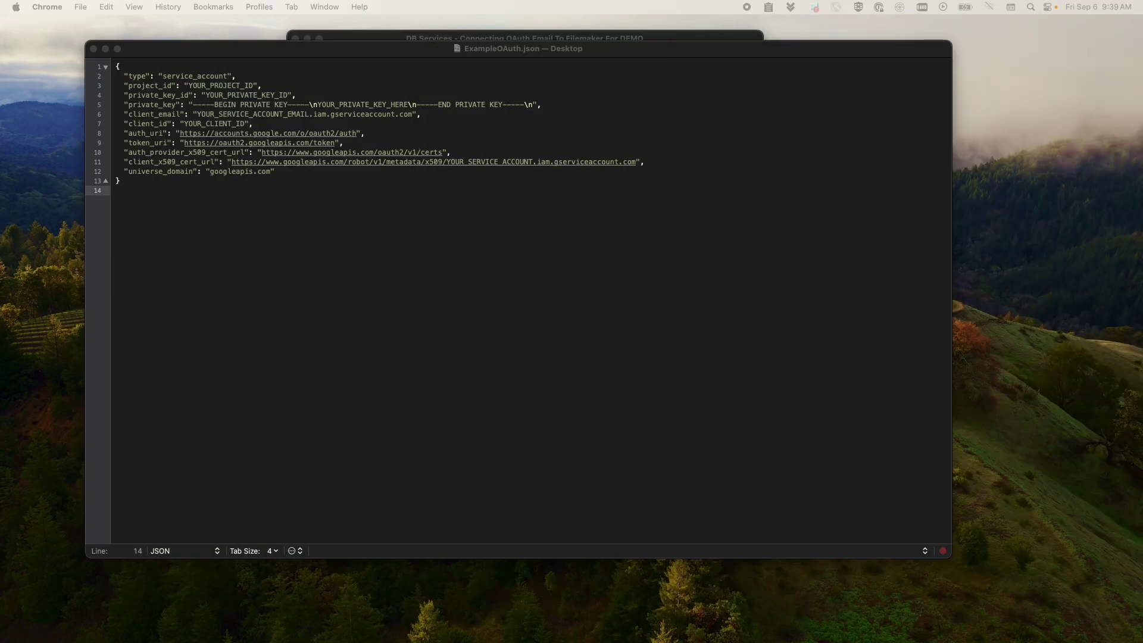
- Select the full ExampleOAuth.json contents (lines 1–13) in TextMate, then deselect them
left_click(162, 232)
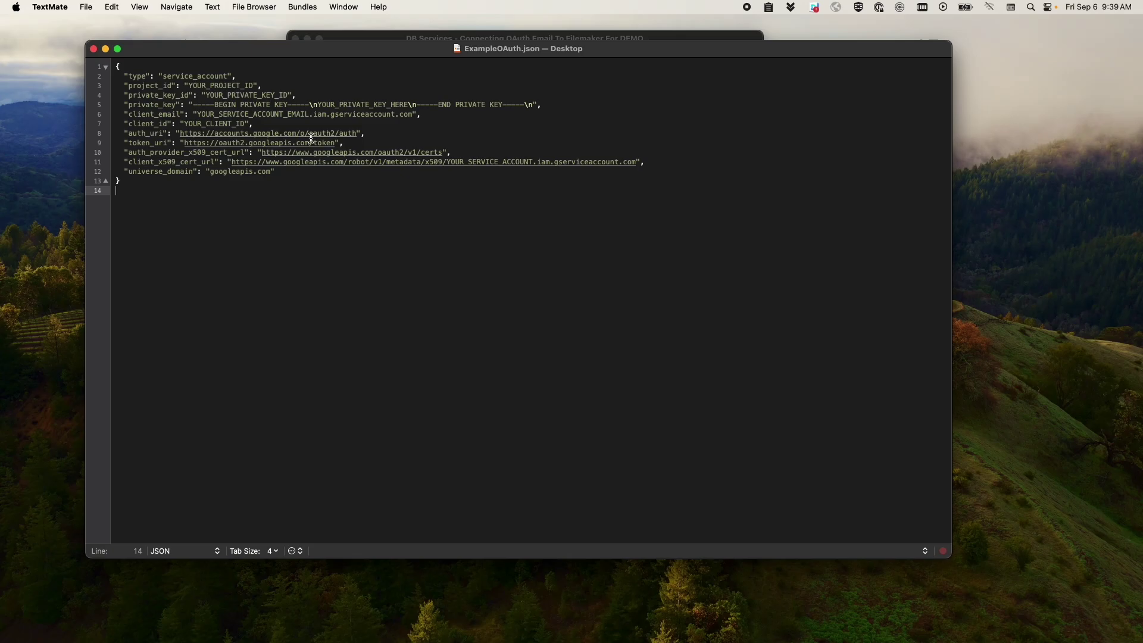
left_click_drag(476, 236, 127, 48)
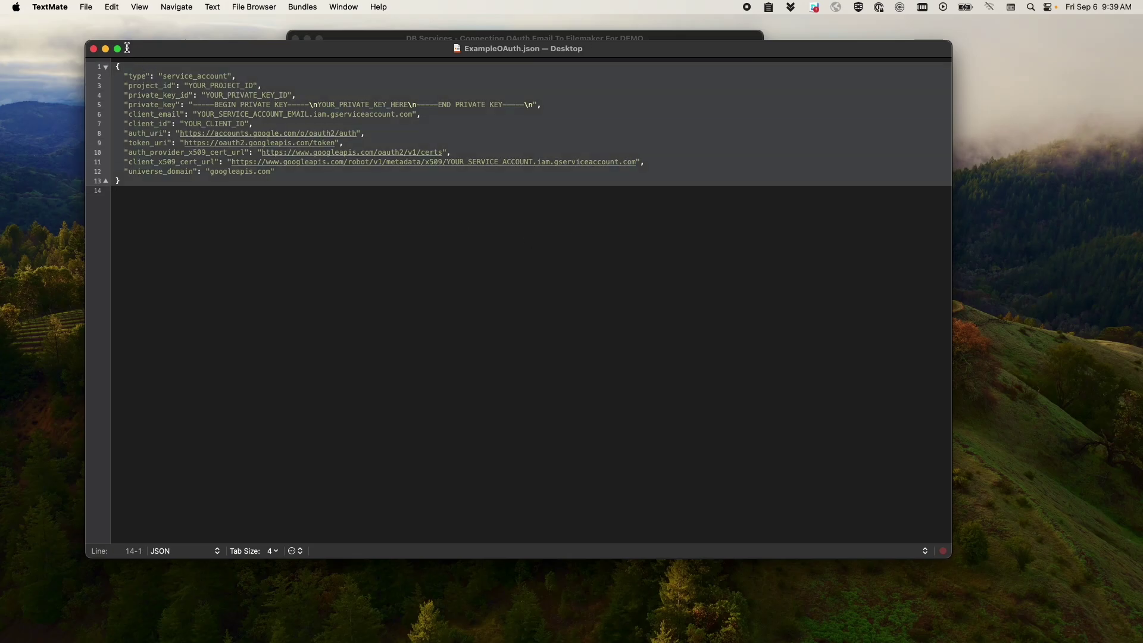
left_click(441, 327)
left_click_drag(330, 259, 51, 46)
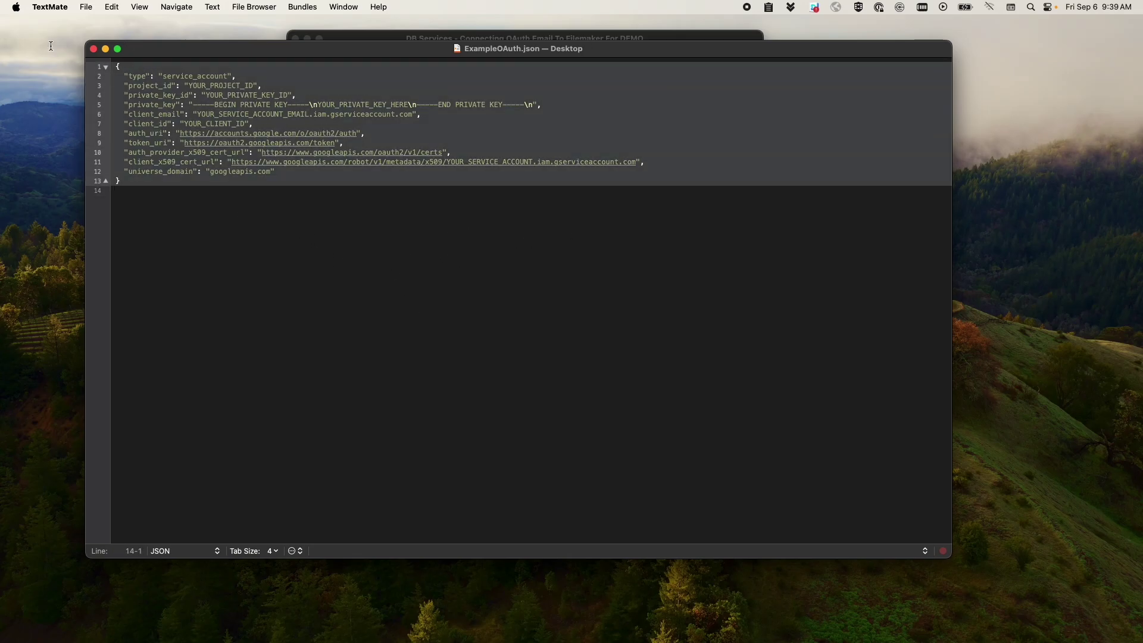
left_click(420, 223)
- Highlight the service_account type, private_key, YOUR_CLIENT_ID and client_email values one by one
left_click(165, 75)
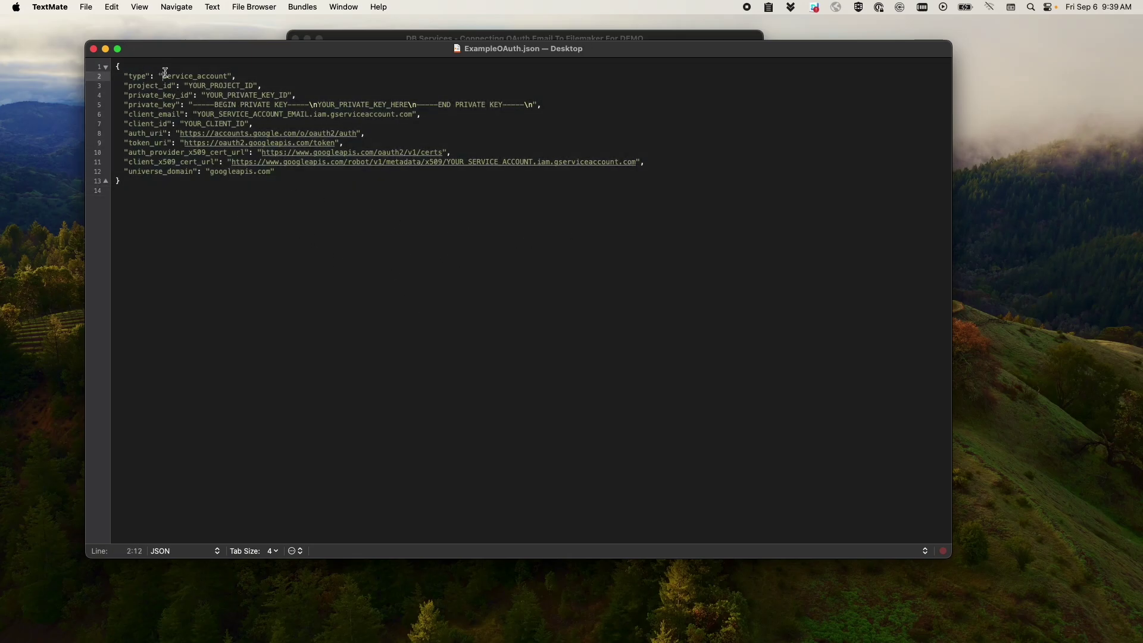
double_click(165, 72)
key("Down")
left_click_drag(192, 105, 528, 102)
left_click(526, 104)
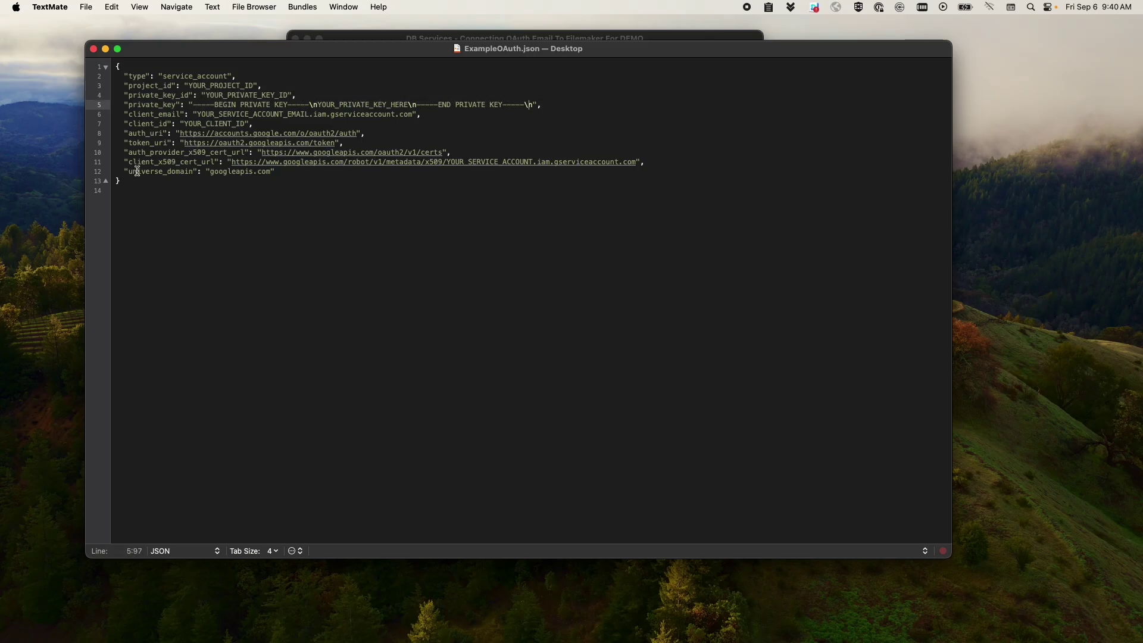
double_click(190, 124)
left_click(317, 108)
left_click_drag(193, 114, 296, 113)
left_click(298, 113)
left_click_drag(666, 49, 676, 56)
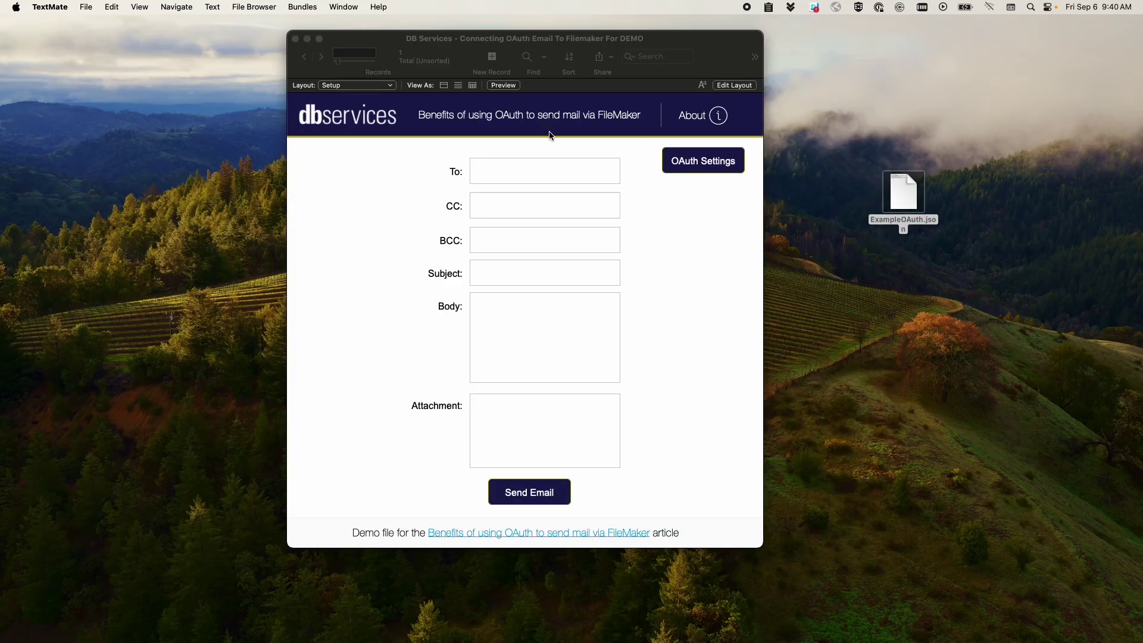
- Open the OAuth Configuration screen, check the Service Account Email field, then reopen ExampleOAuth.json
left_click(667, 160)
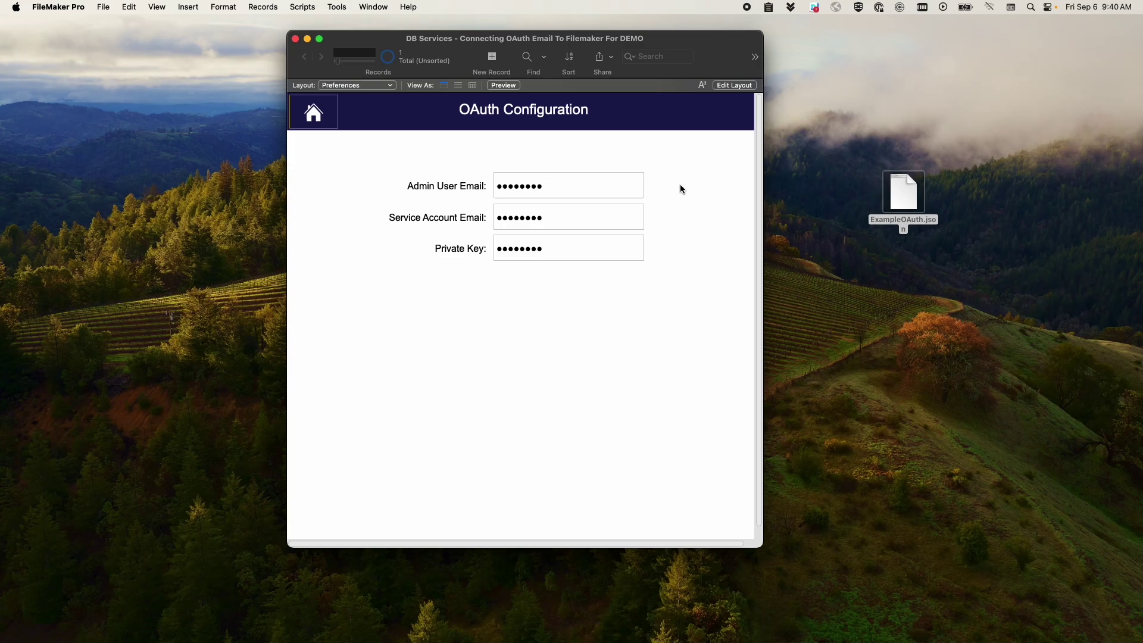
left_click(600, 218)
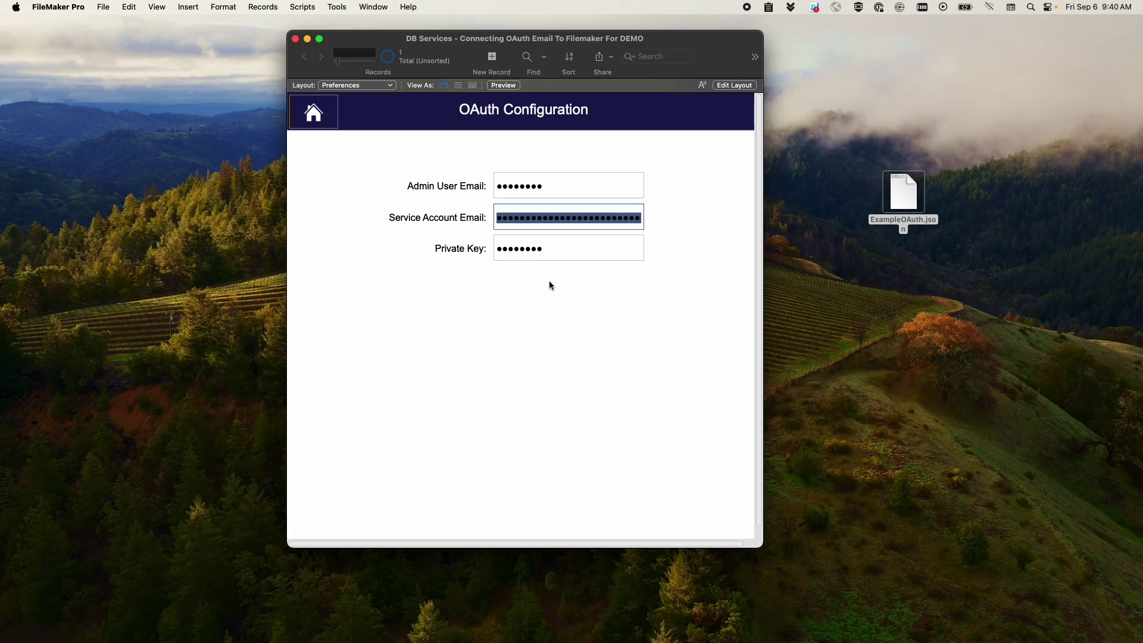
left_click(551, 299)
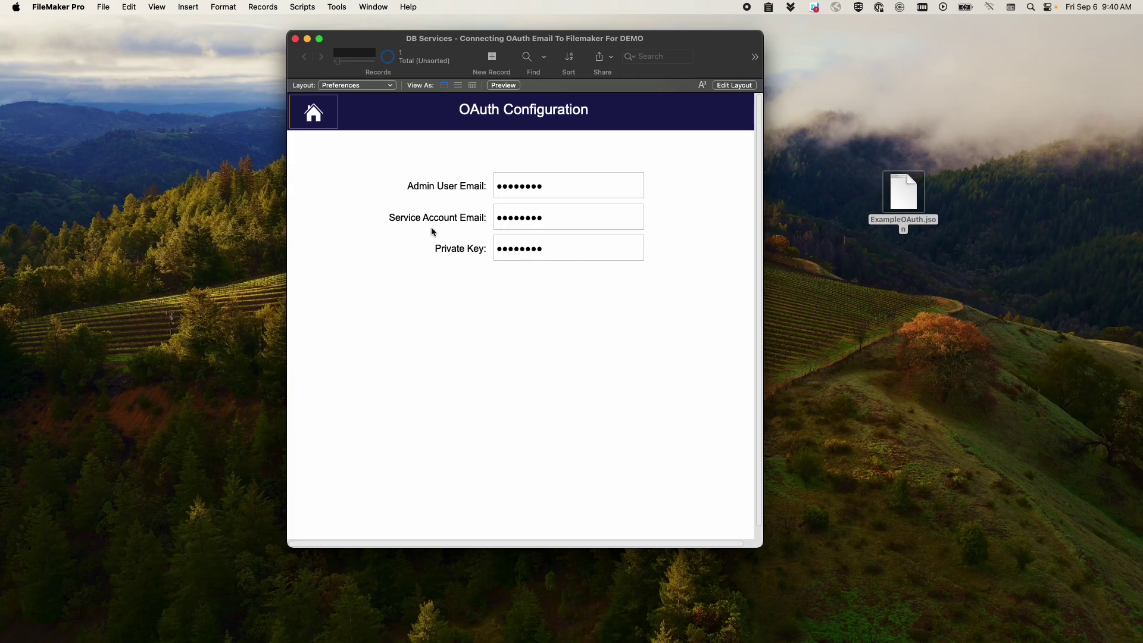
double_click(910, 202)
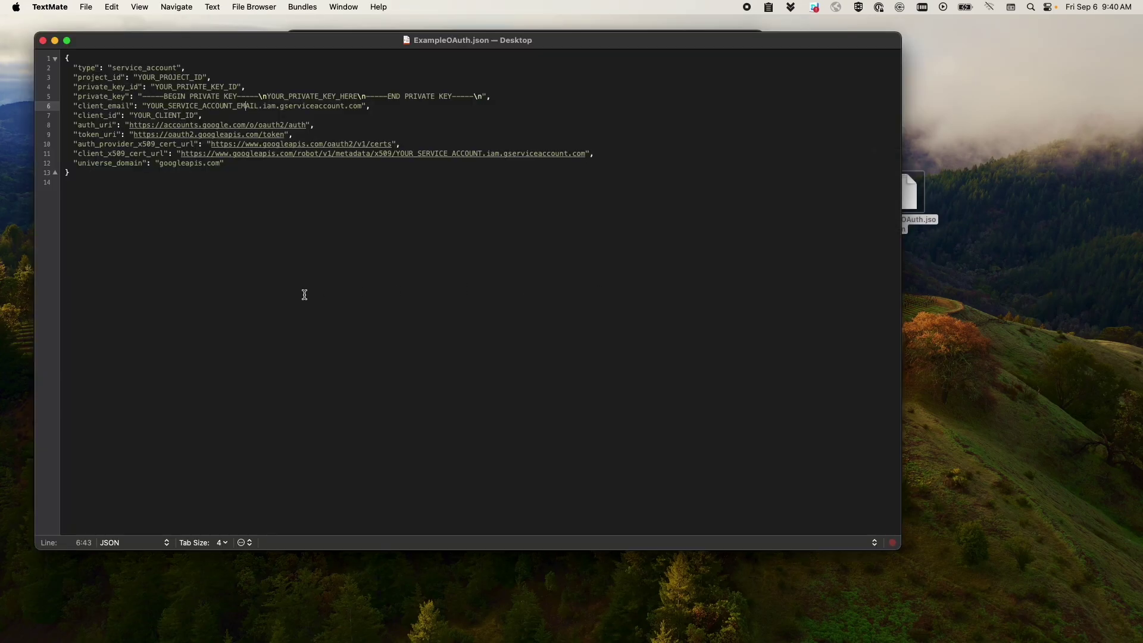
- Highlight the private_key value on line 5, then close the ExampleOAuth.json window
left_click(138, 97)
left_click_drag(142, 97, 483, 95)
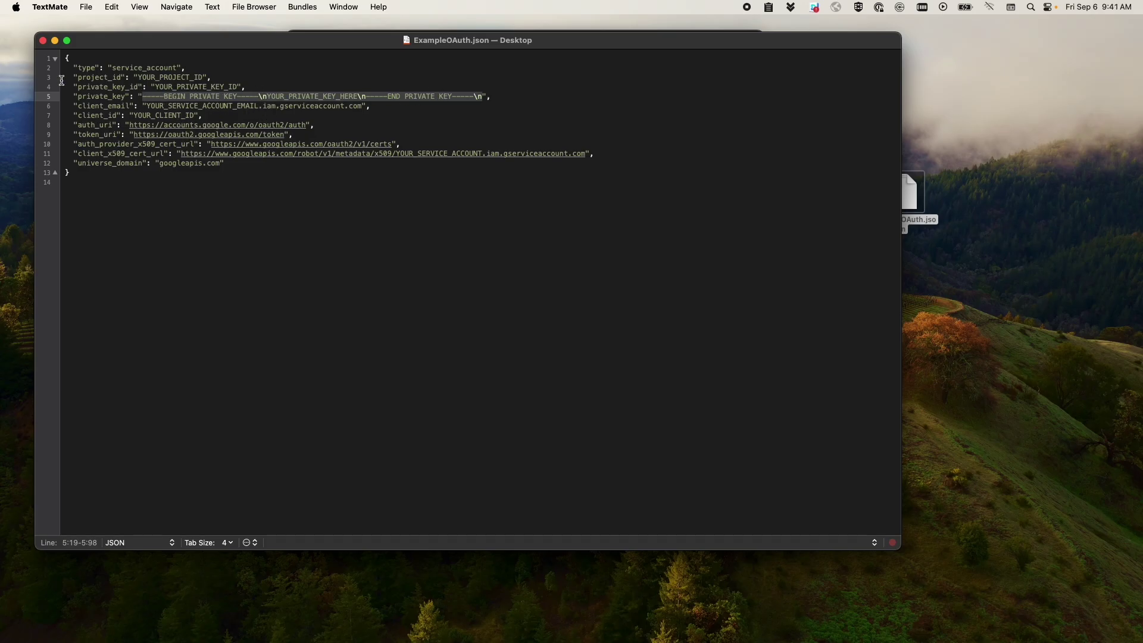
left_click(42, 40)
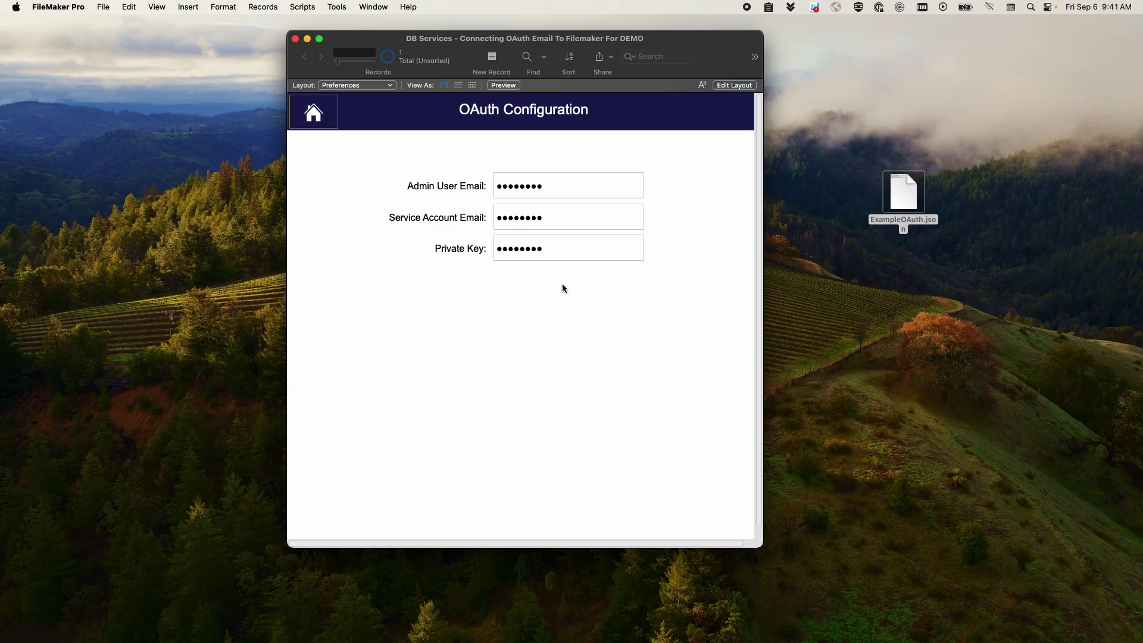
- Open the Script Workspace and select the Send Mail Via OAuth 2.0 script
left_click_drag(500, 45, 500, 43)
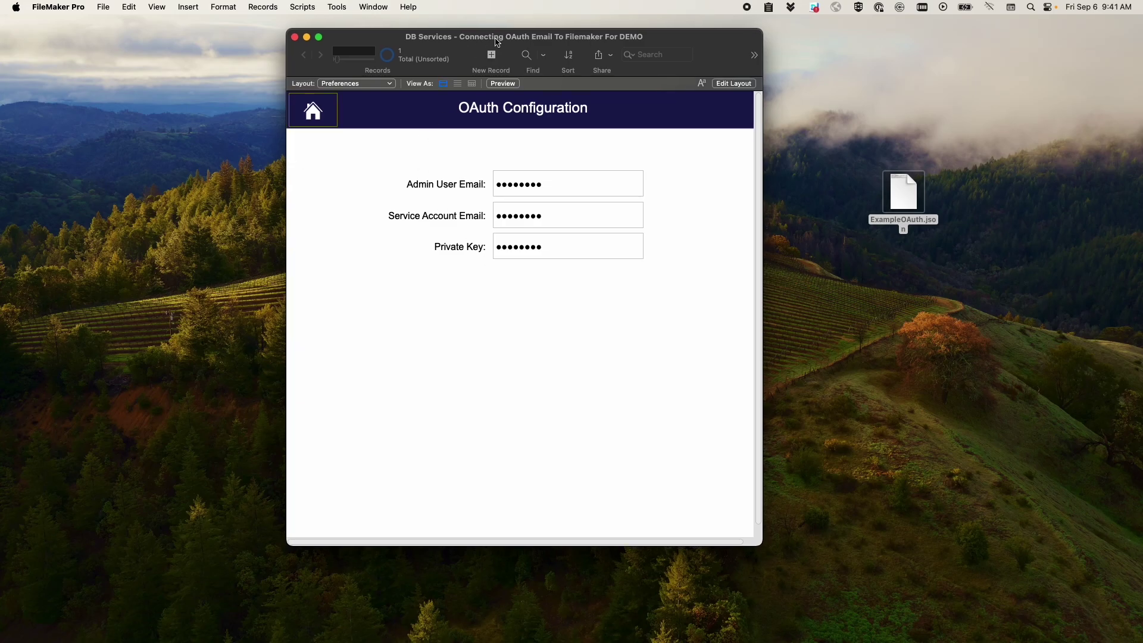
left_click(315, 6)
left_click(319, 25)
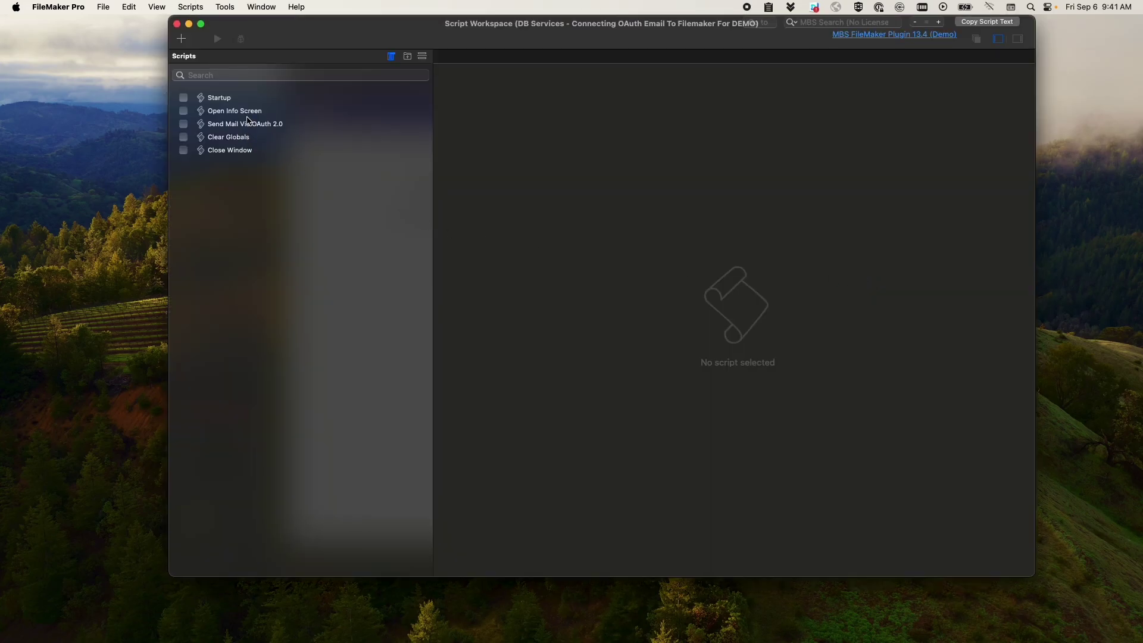
left_click(250, 123)
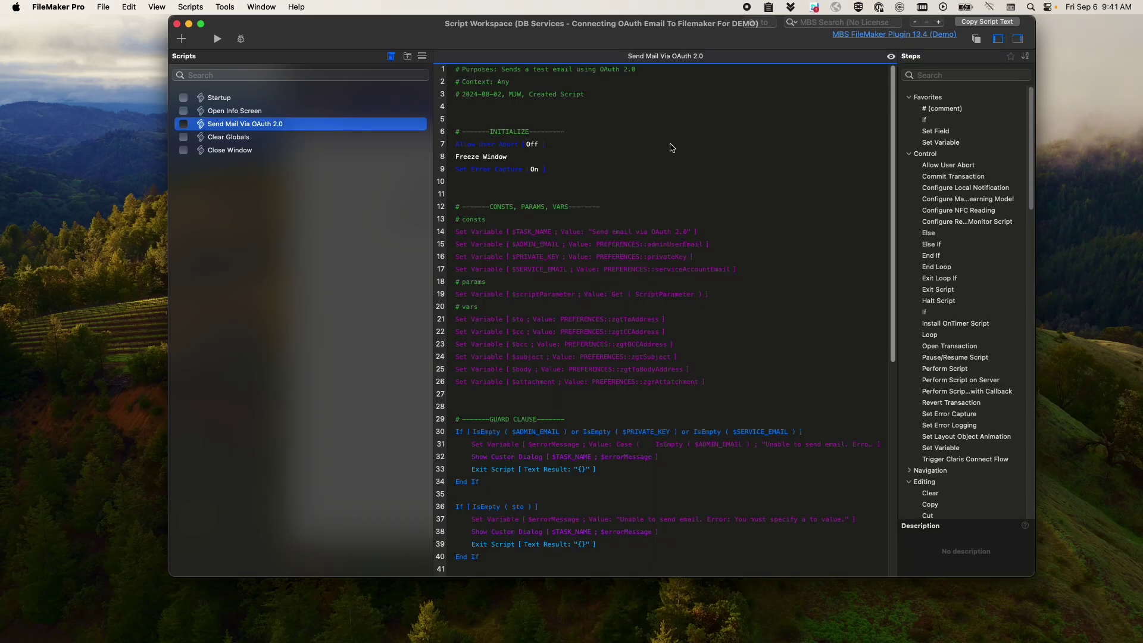
scroll(672, 149, "down", 10)
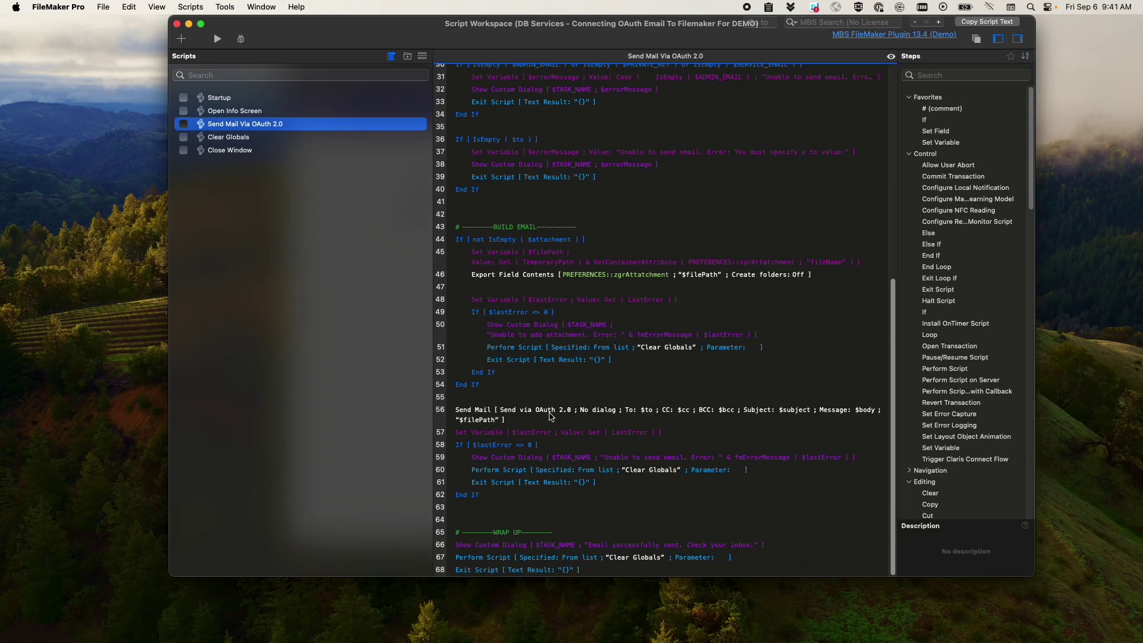
- Review the line 56 Send Mail step's OAuth 2.0 settings and confirm both dialogs
left_click(551, 415)
double_click(495, 413)
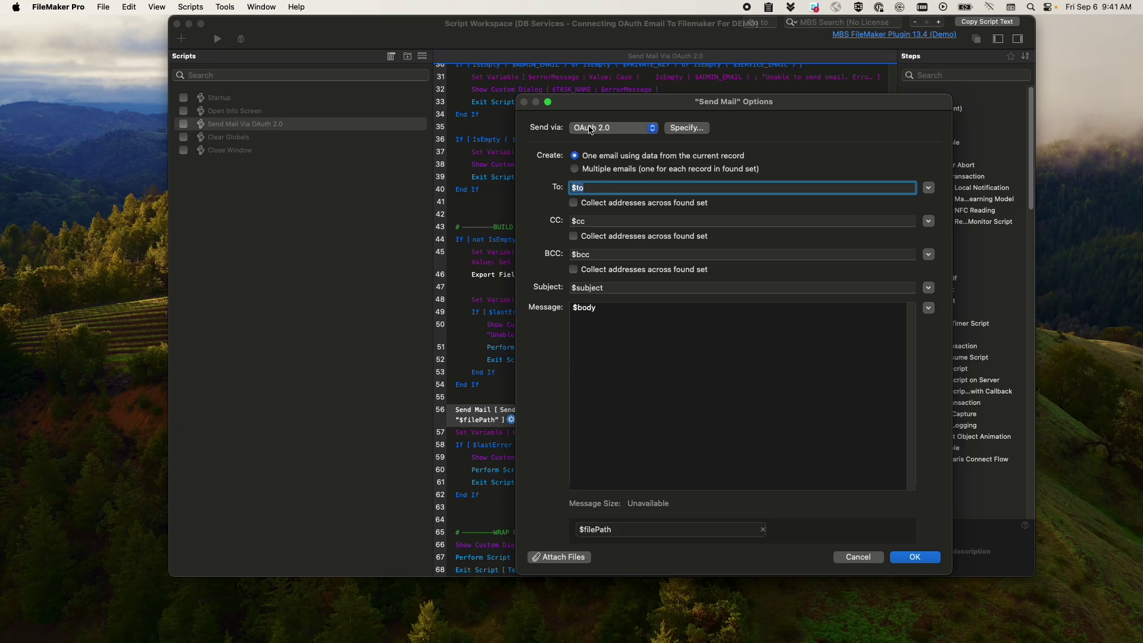
left_click(688, 130)
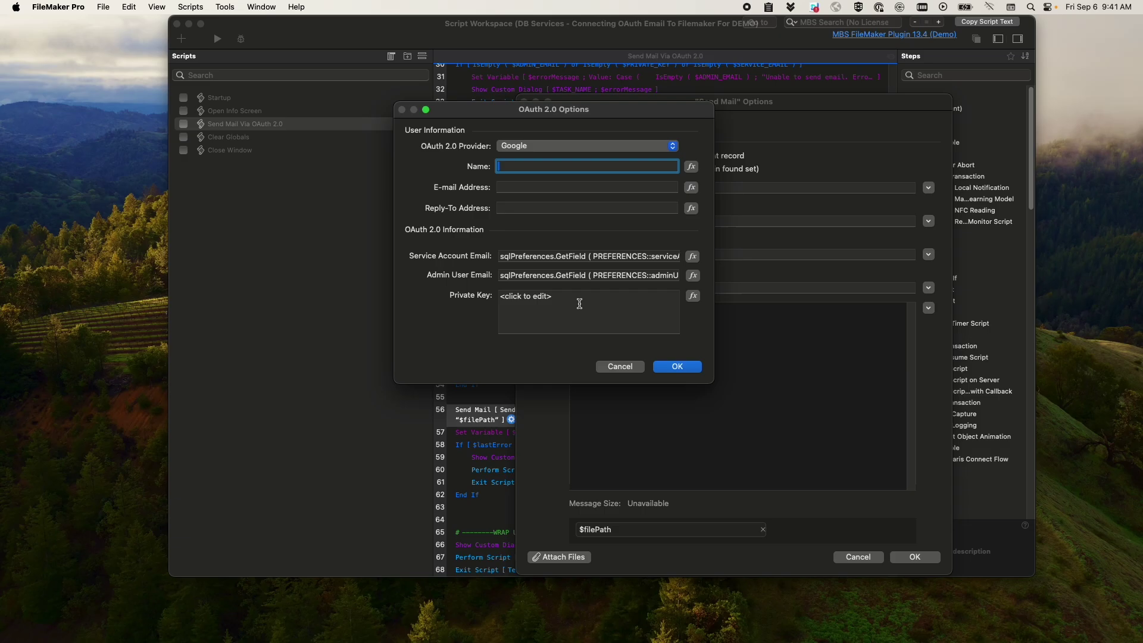
left_click(672, 365)
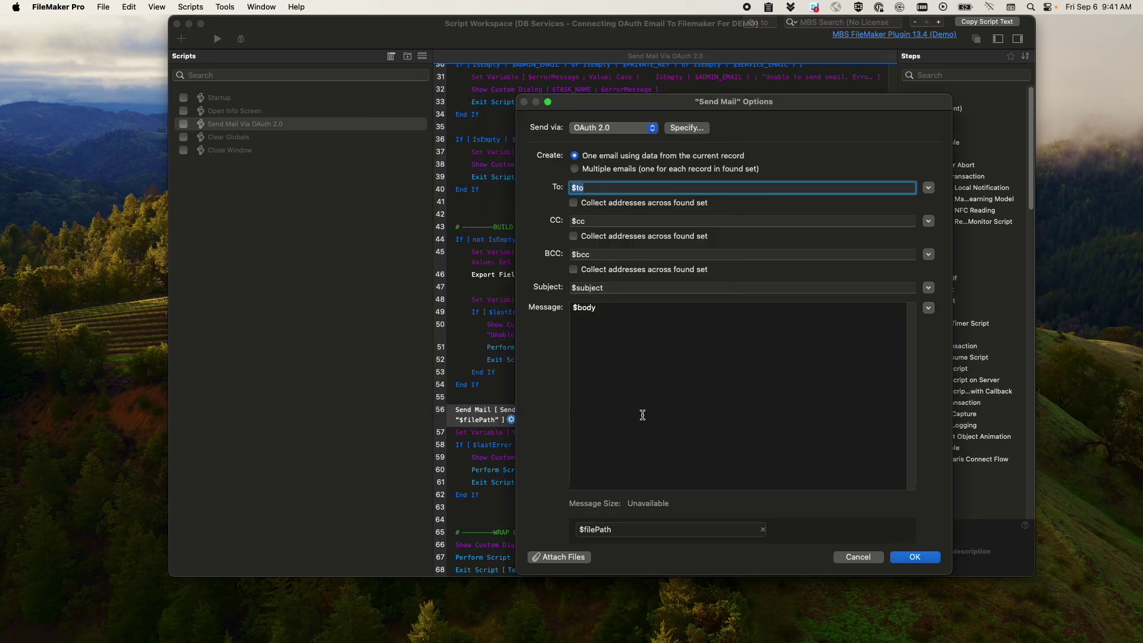
left_click(915, 557)
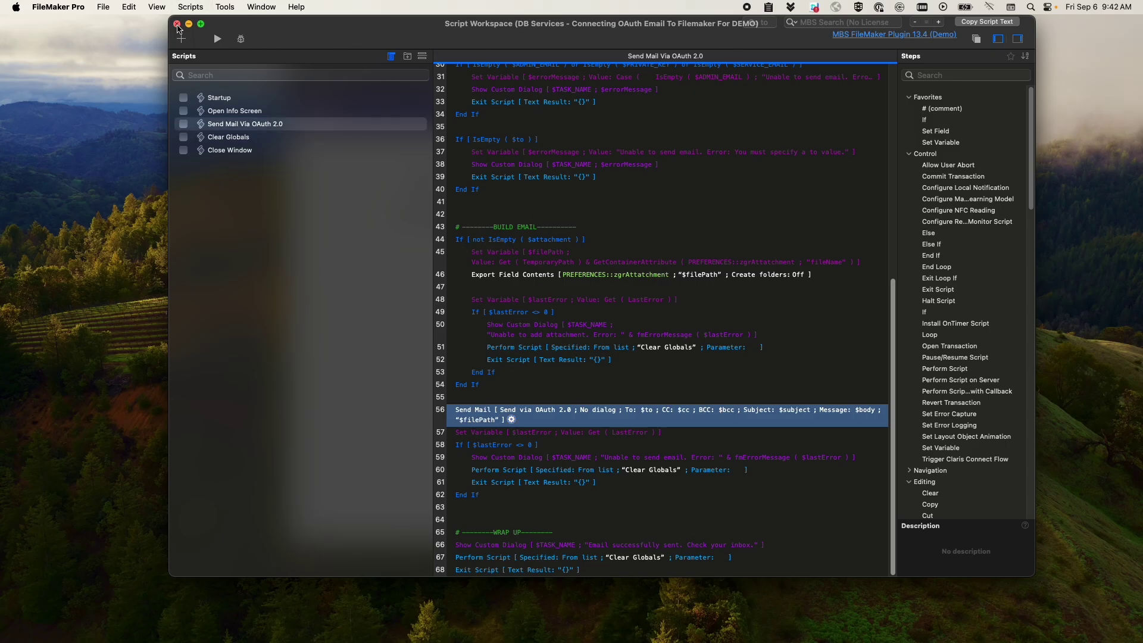
- Close the Script Workspace and fill the email form: recipient address, subject 'Test', body 'test test test'
left_click(177, 23)
left_click(338, 111)
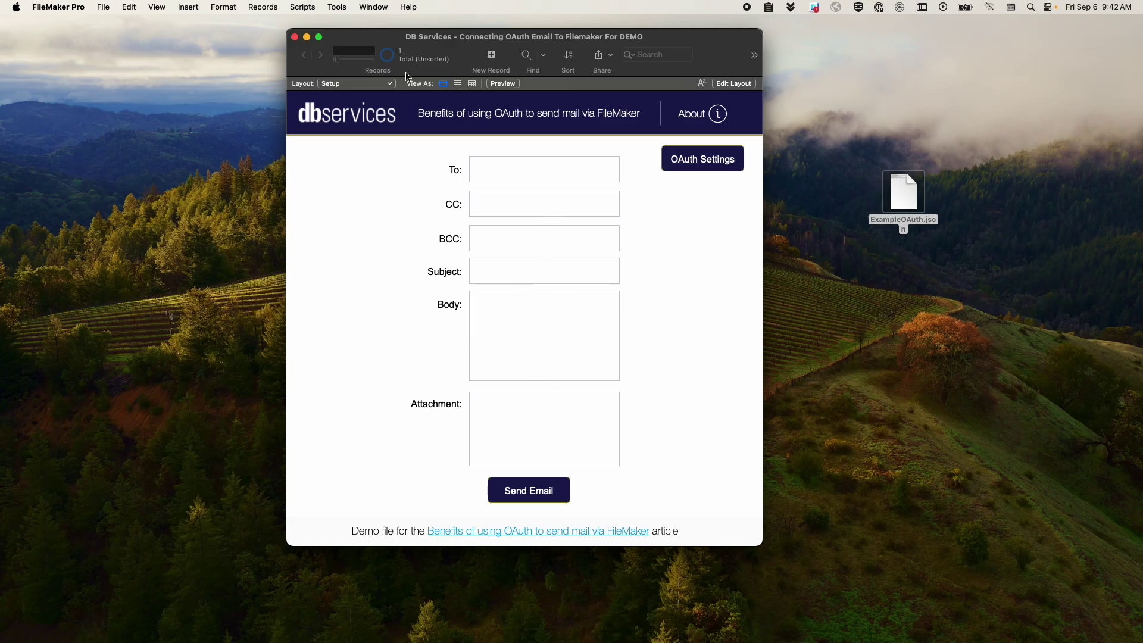
left_click(510, 168)
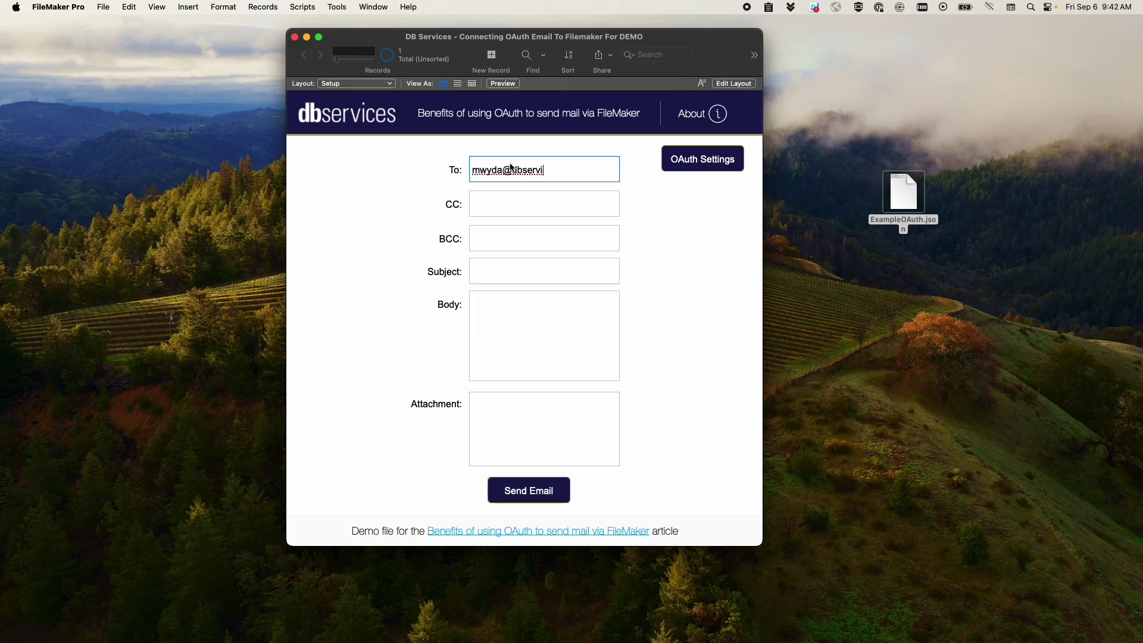
key("Tab")
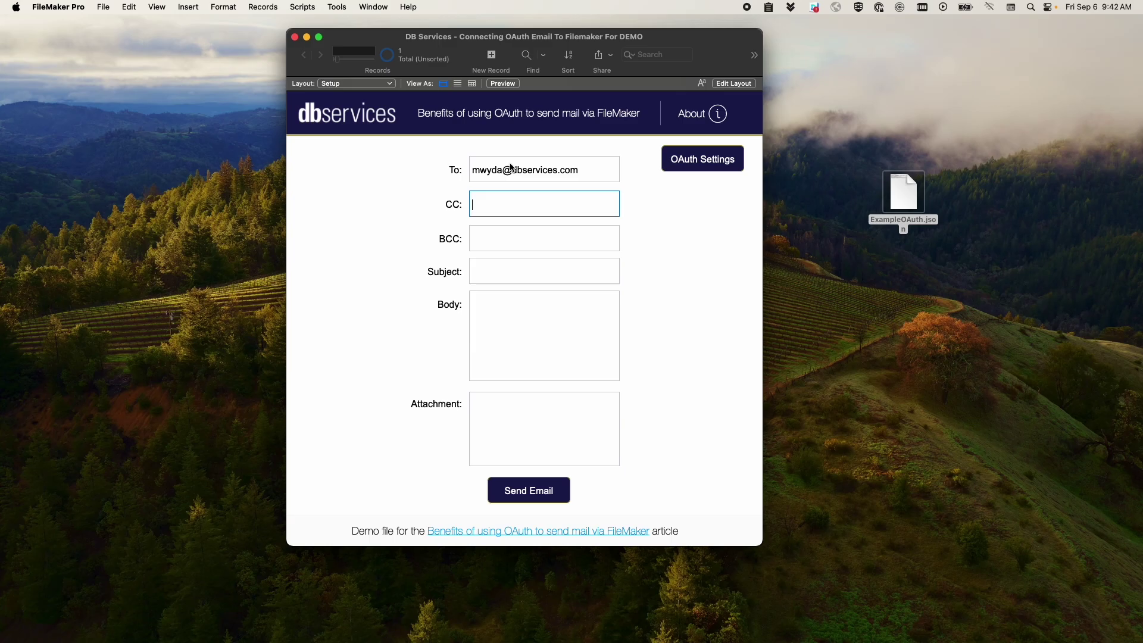
left_click(552, 266)
type("Test")
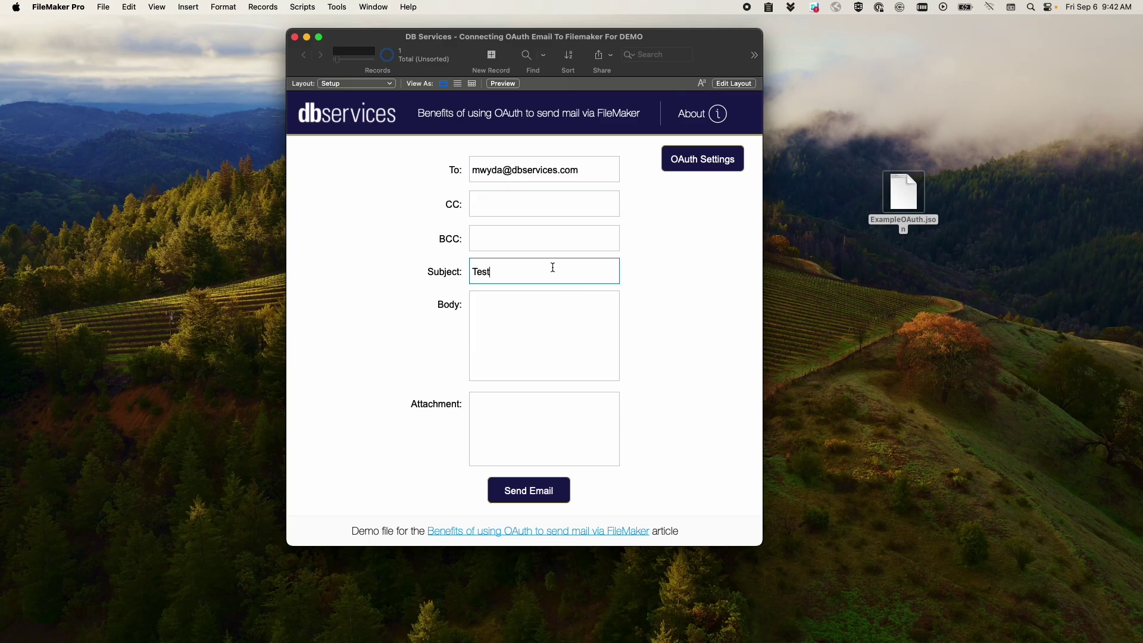
key("Tab")
type("test")
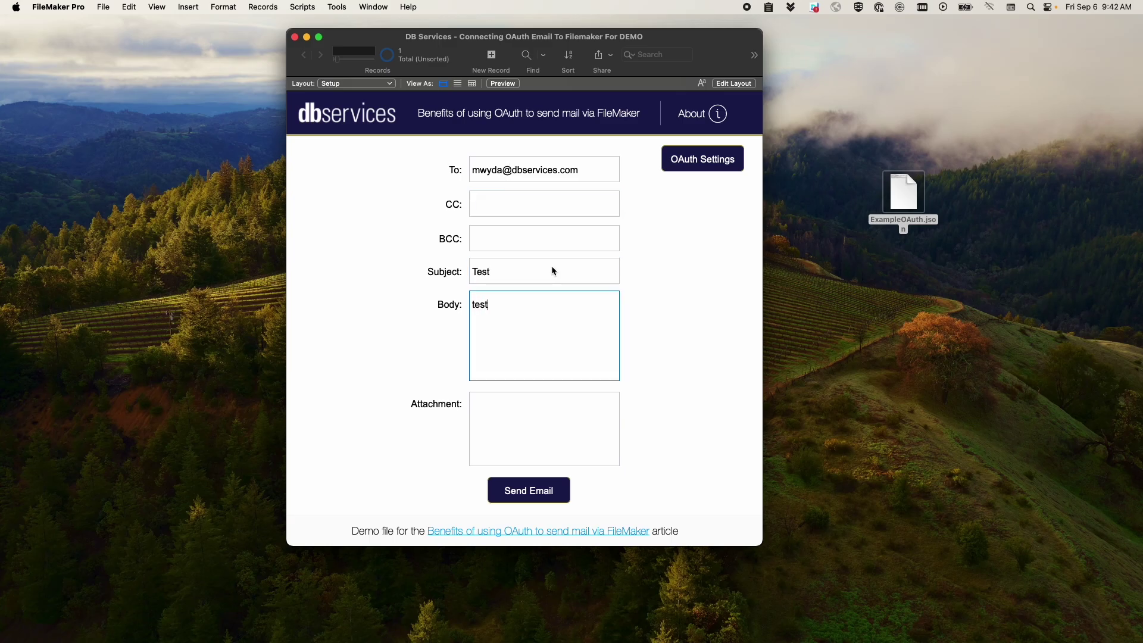
type(" test test")
- Attach ExampleOAuth.json from the desktop to the Attachment field
left_click(685, 354)
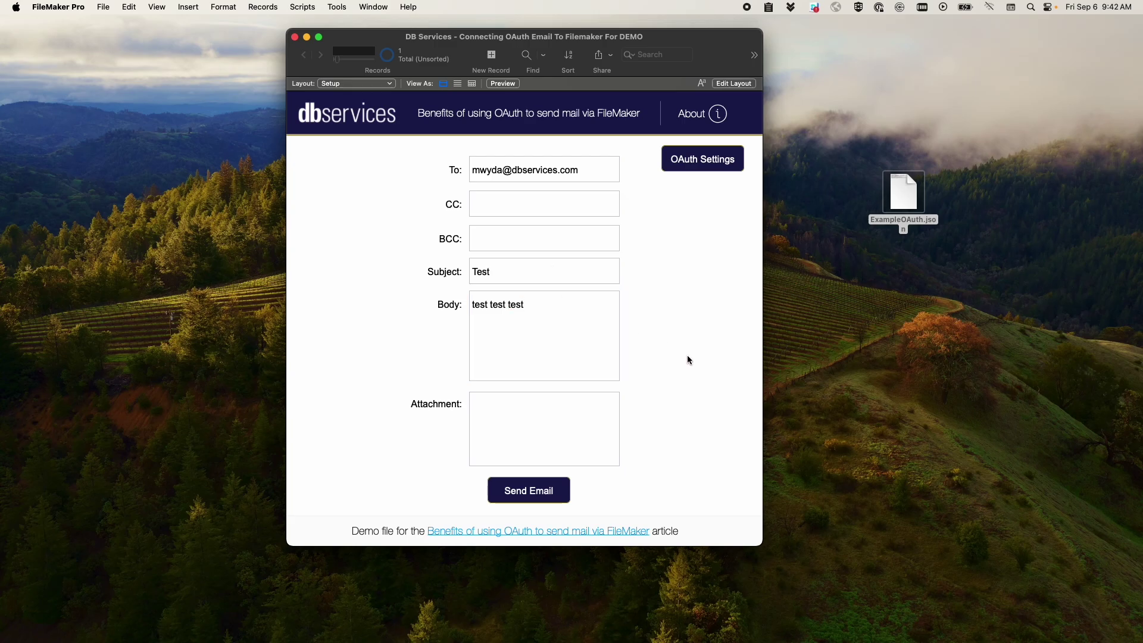
left_click(899, 205)
key("F11")
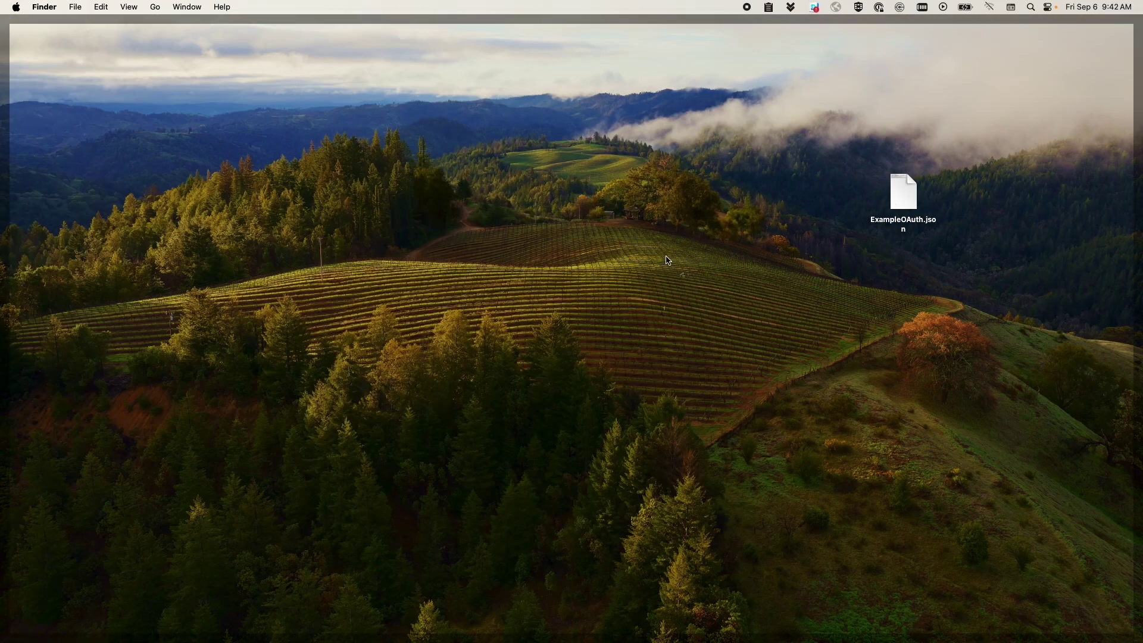
key("F11")
left_click_drag(903, 199, 616, 437)
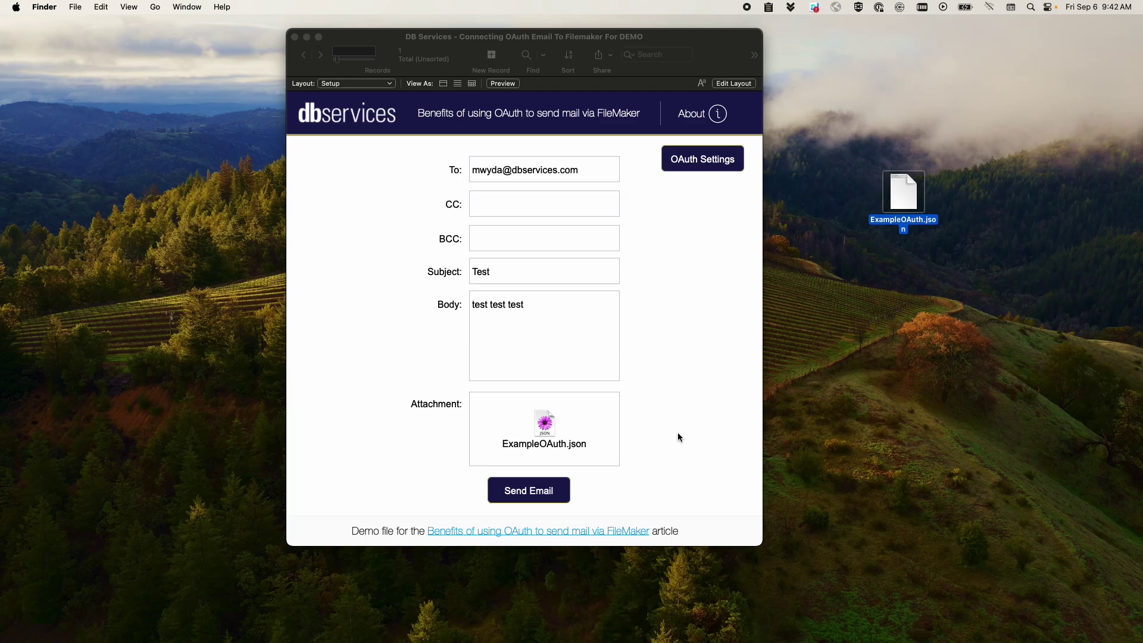
left_click(673, 458)
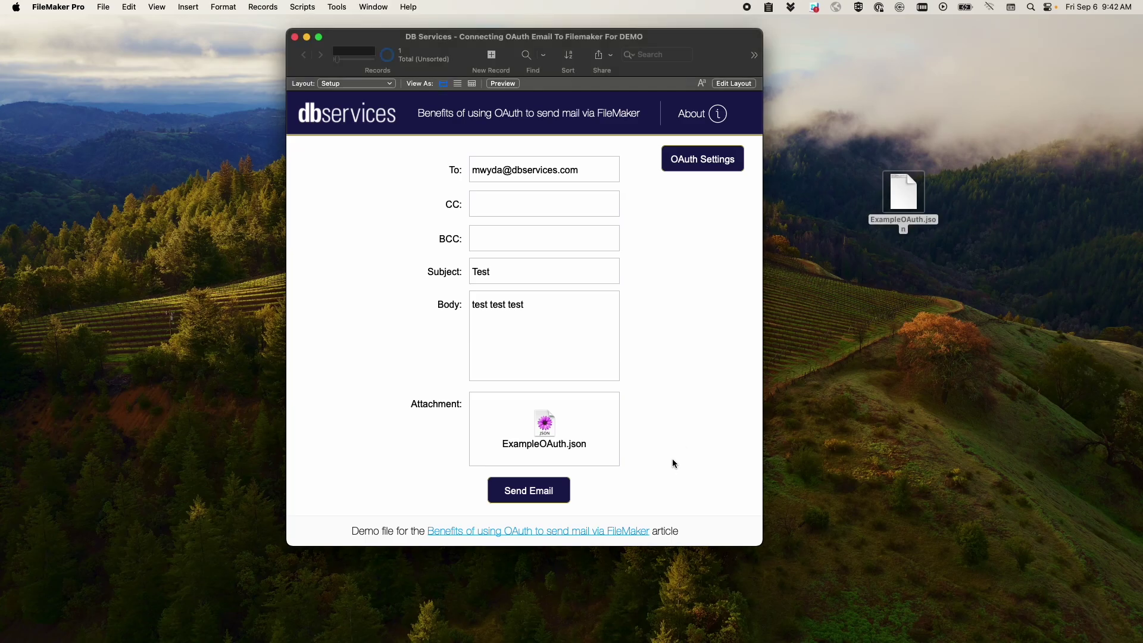
- Send the test email and dismiss the success message
left_click(540, 491)
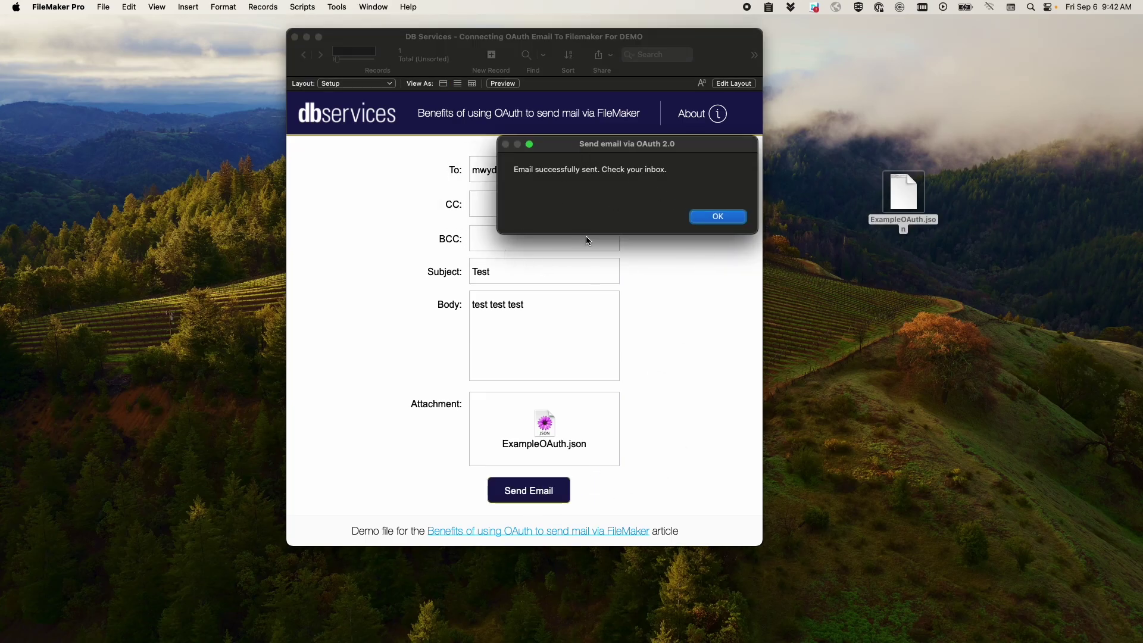
left_click(710, 217)
key("ctrl+Up")
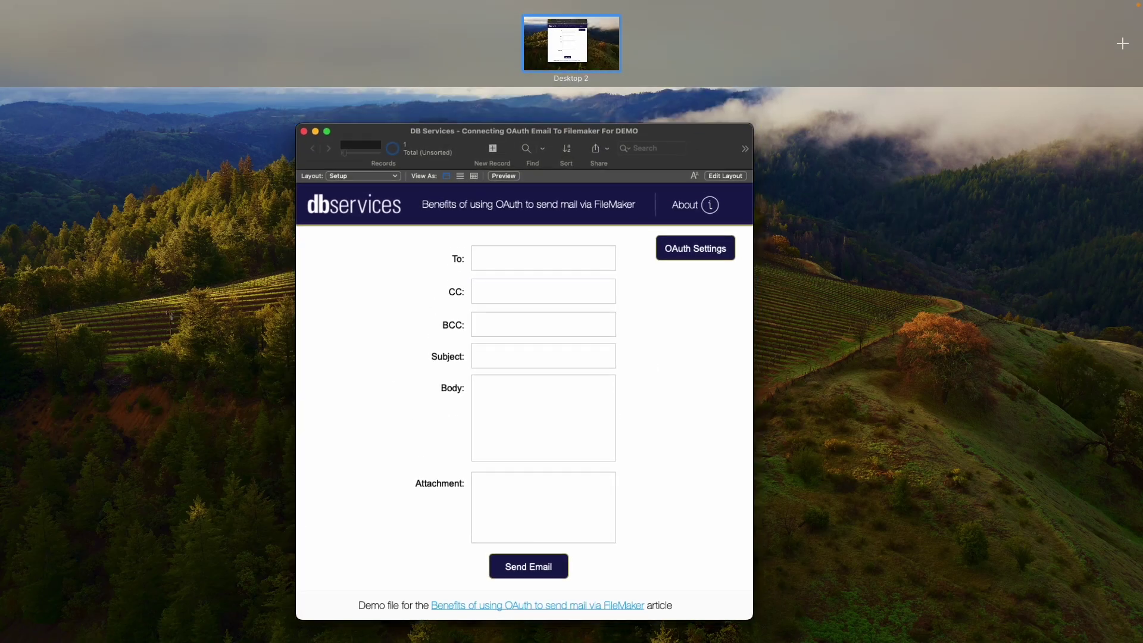
key("ctrl+Up")
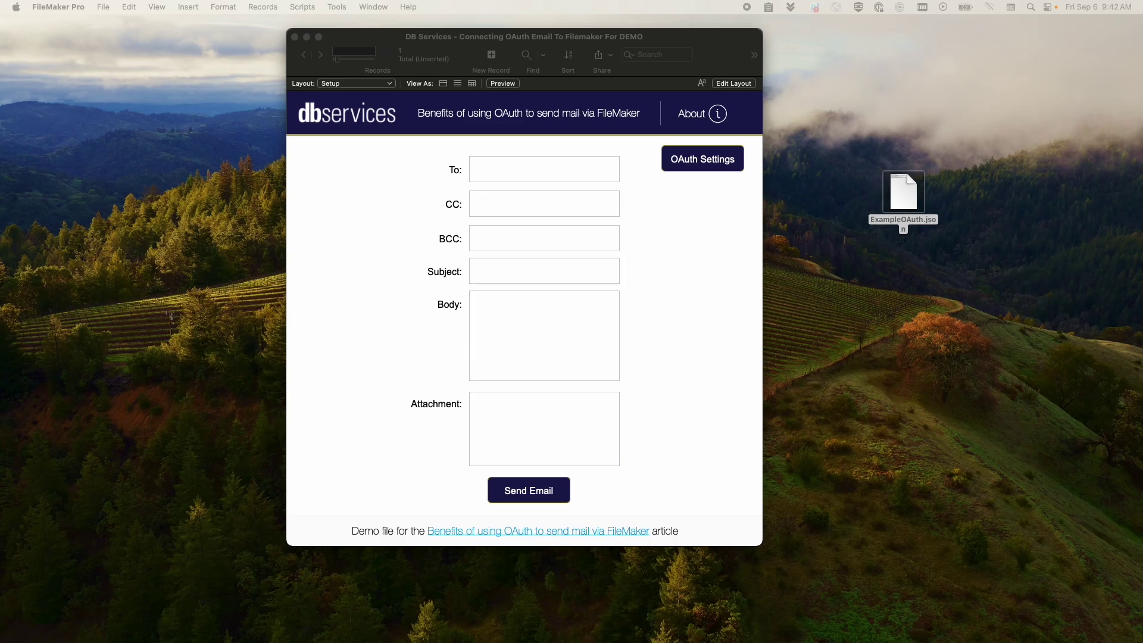
key("super+Tab")
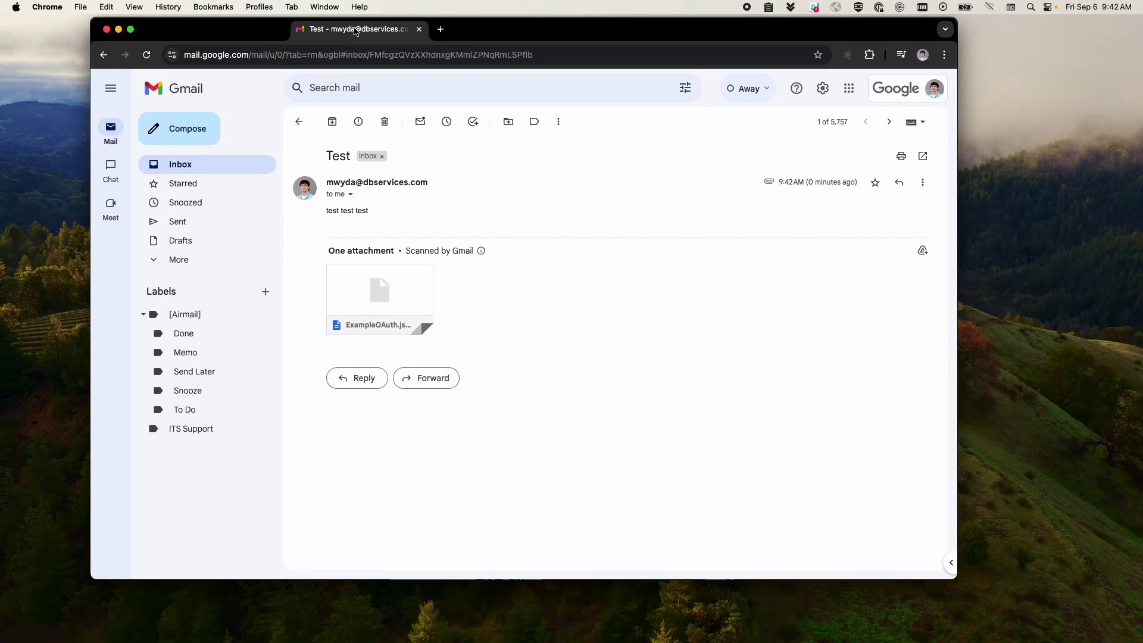
double_click(331, 156)
left_click(349, 175)
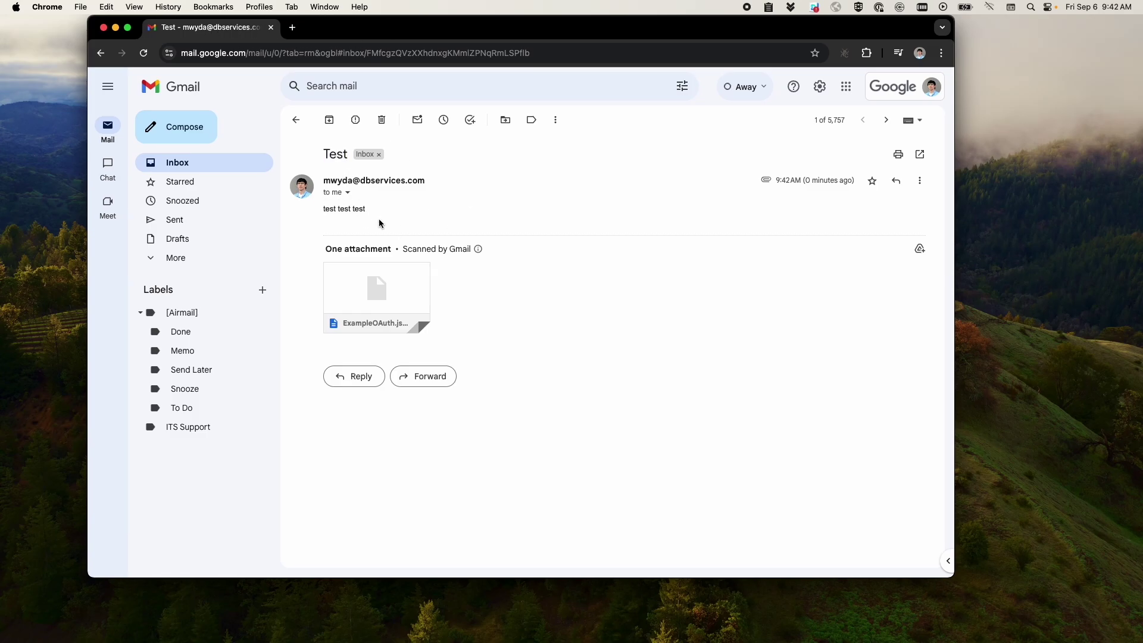
mouse_move(383, 306)
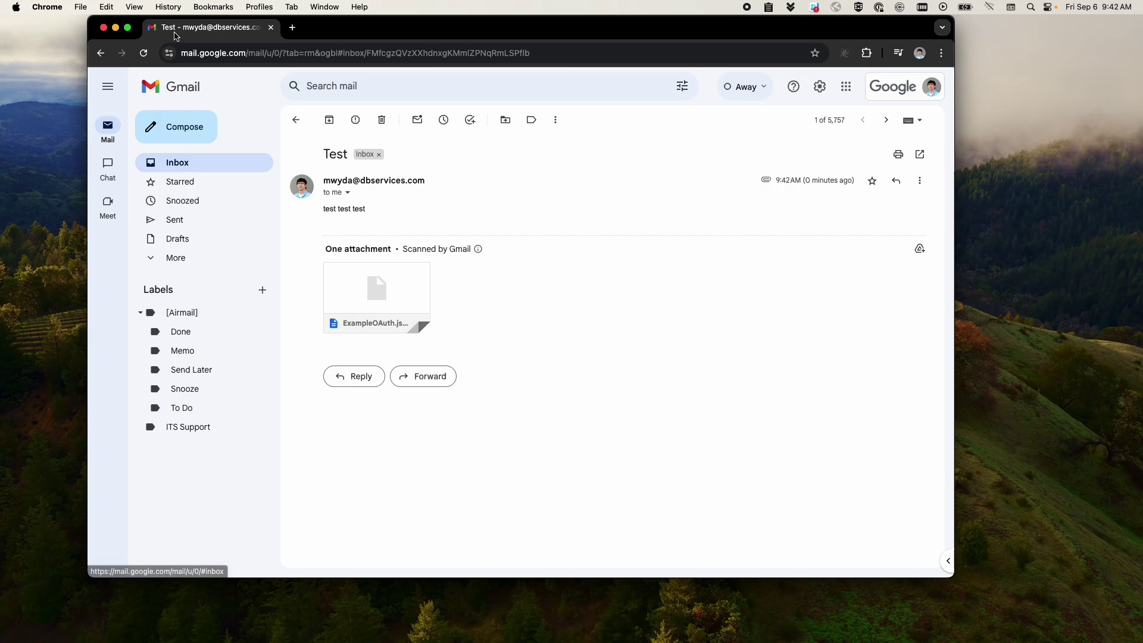
left_click(270, 27)
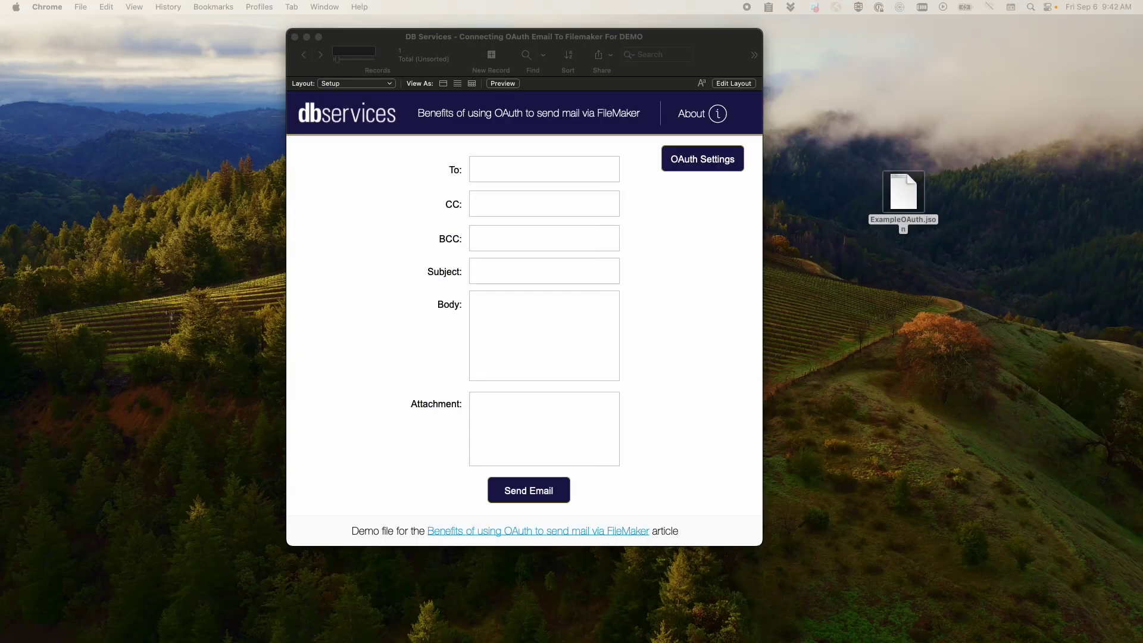
- Scroll through the Claris OAuth email article to its limitations section, then close Chrome
left_click(352, 300)
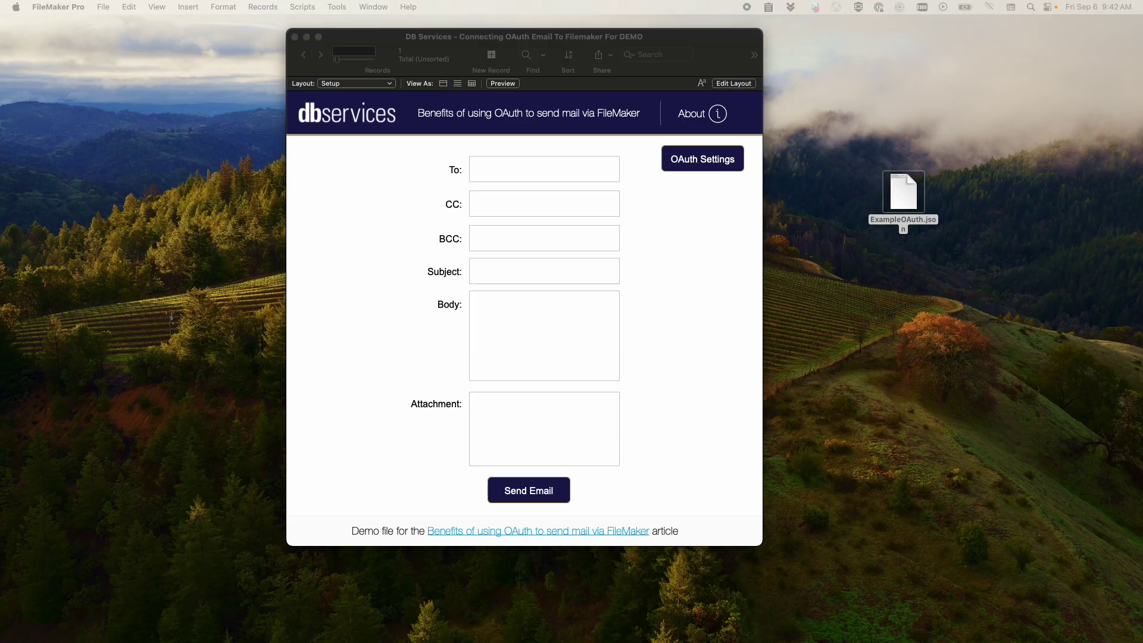
scroll(415, 269, "down", 10)
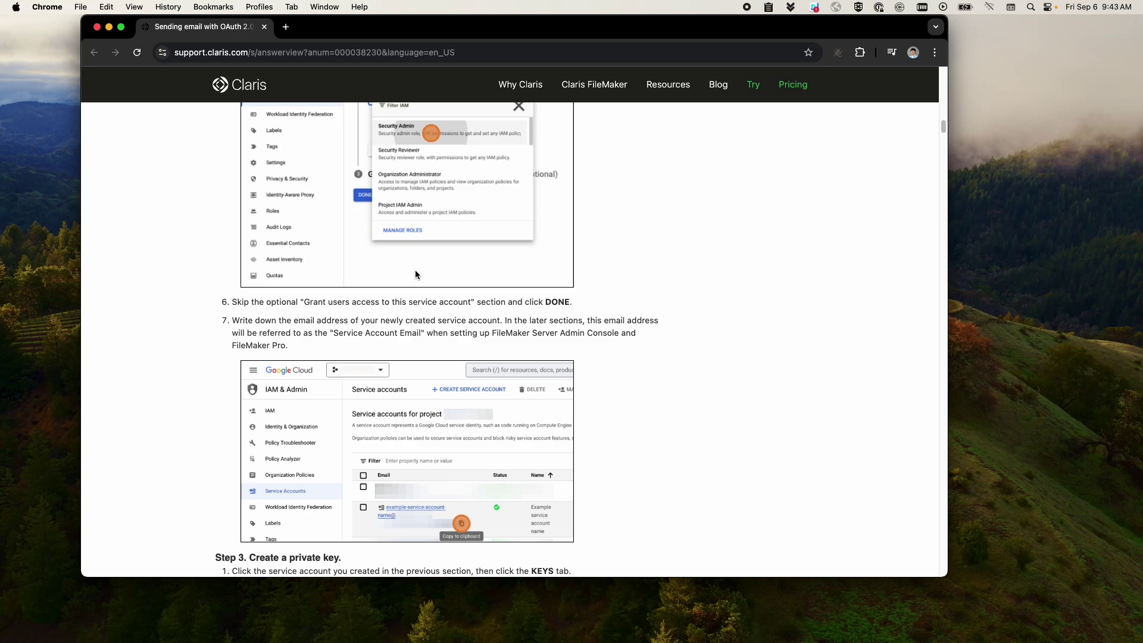
scroll(416, 269, "up", 3)
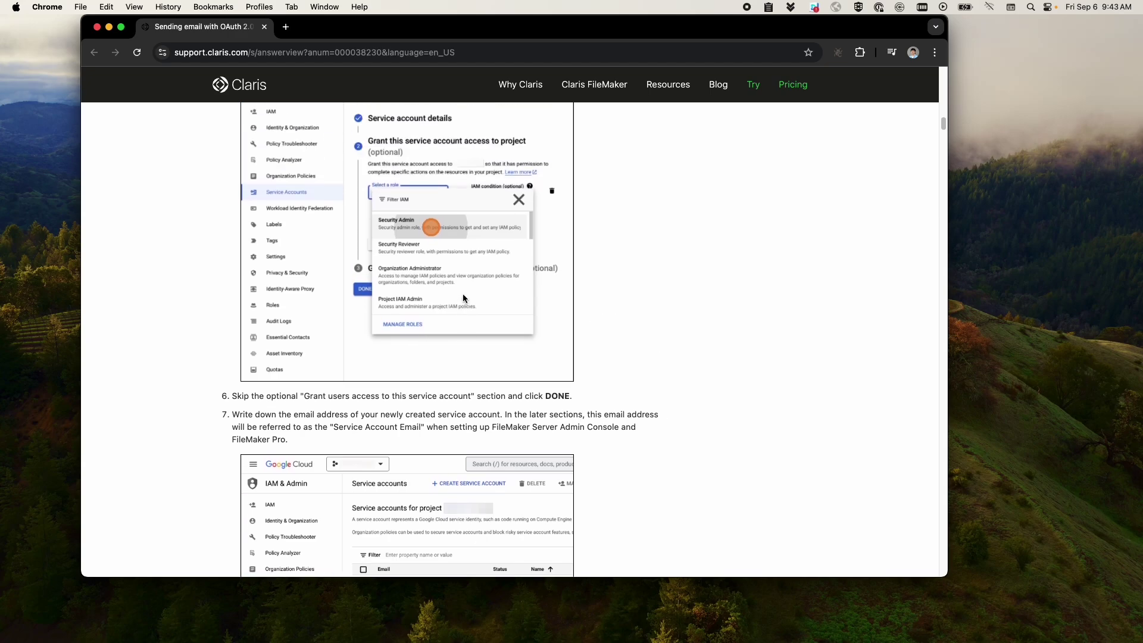
scroll(463, 294, "up", 5)
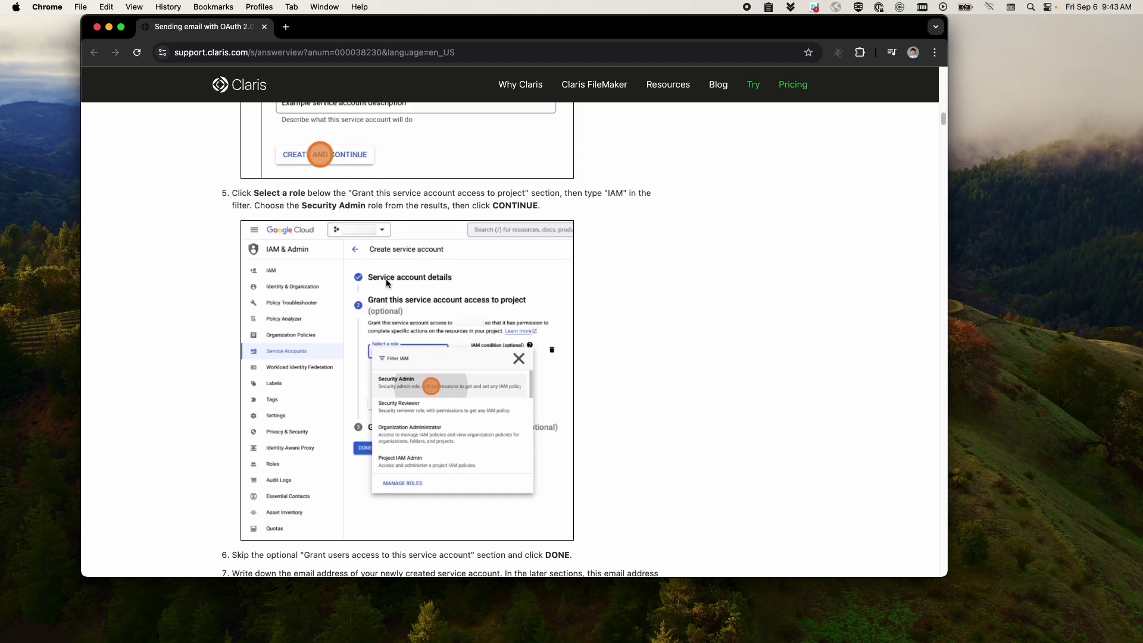
scroll(386, 282, "down", 15)
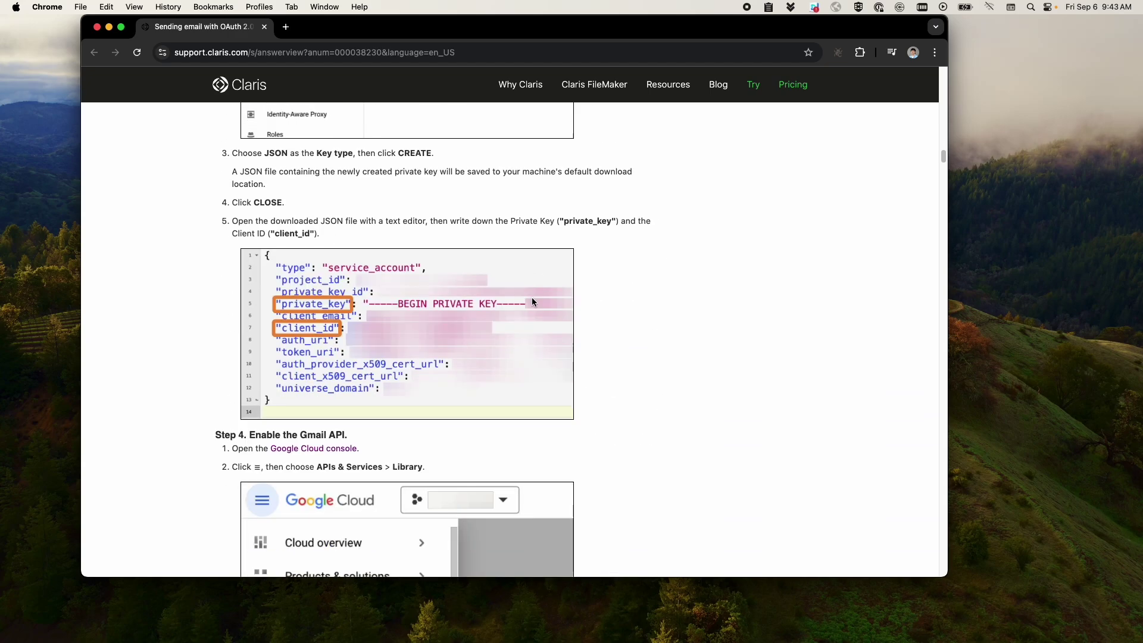
scroll(532, 300, "down", 20)
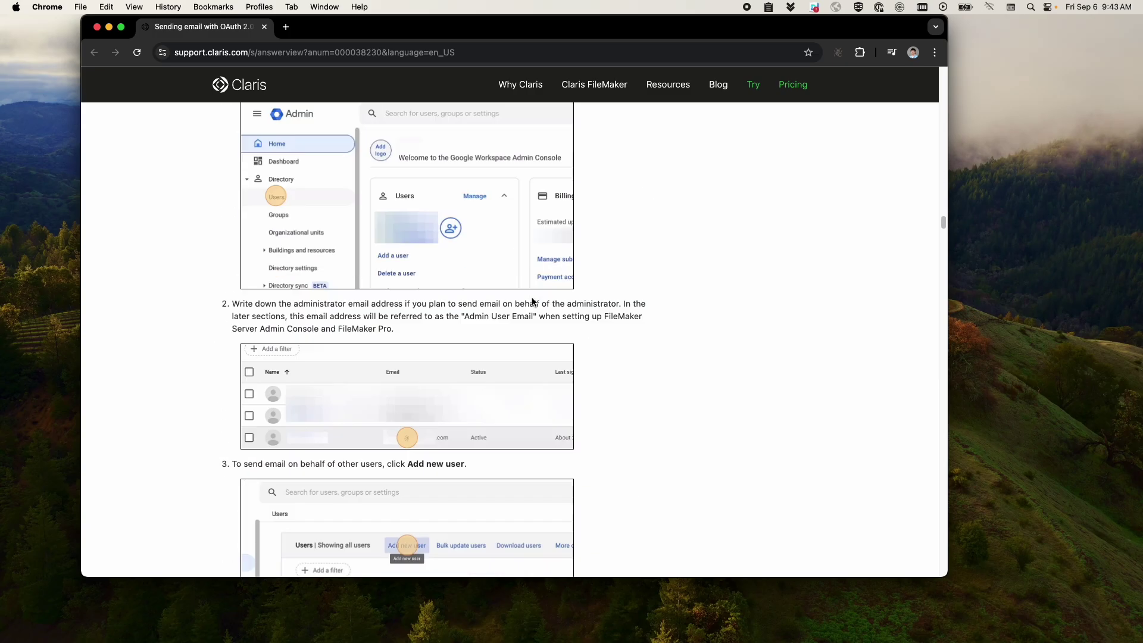
scroll(532, 301, "down", 20)
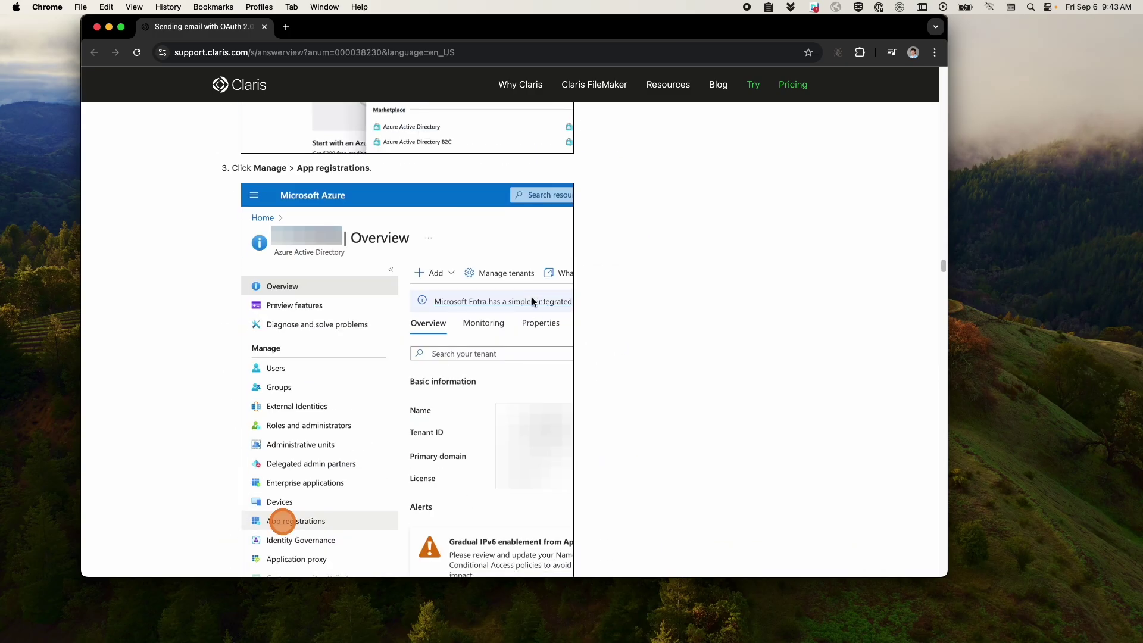
scroll(532, 301, "up", 6)
scroll(632, 334, "down", 4)
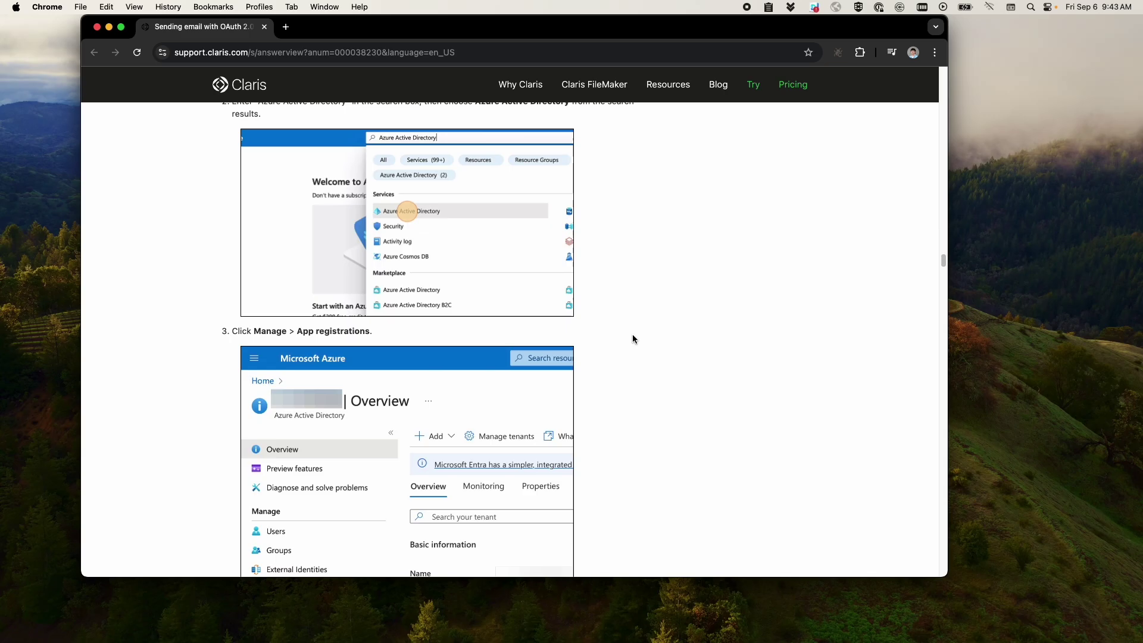
scroll(632, 338, "down", 20)
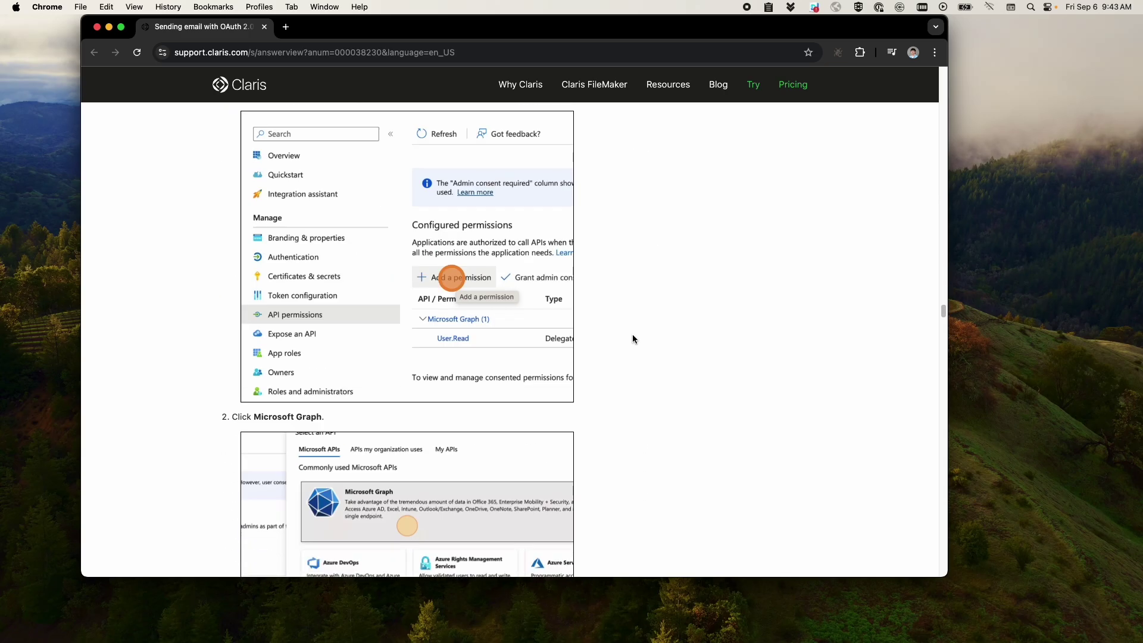
scroll(632, 339, "down", 12)
scroll(401, 272, "down", 18)
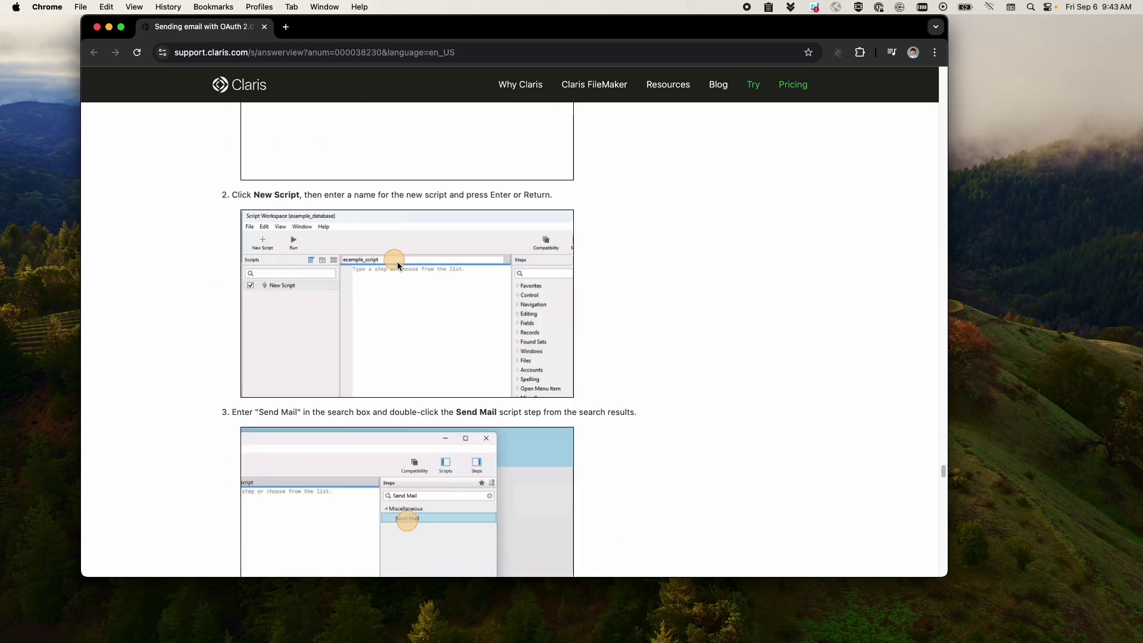
scroll(397, 262, "down", 20)
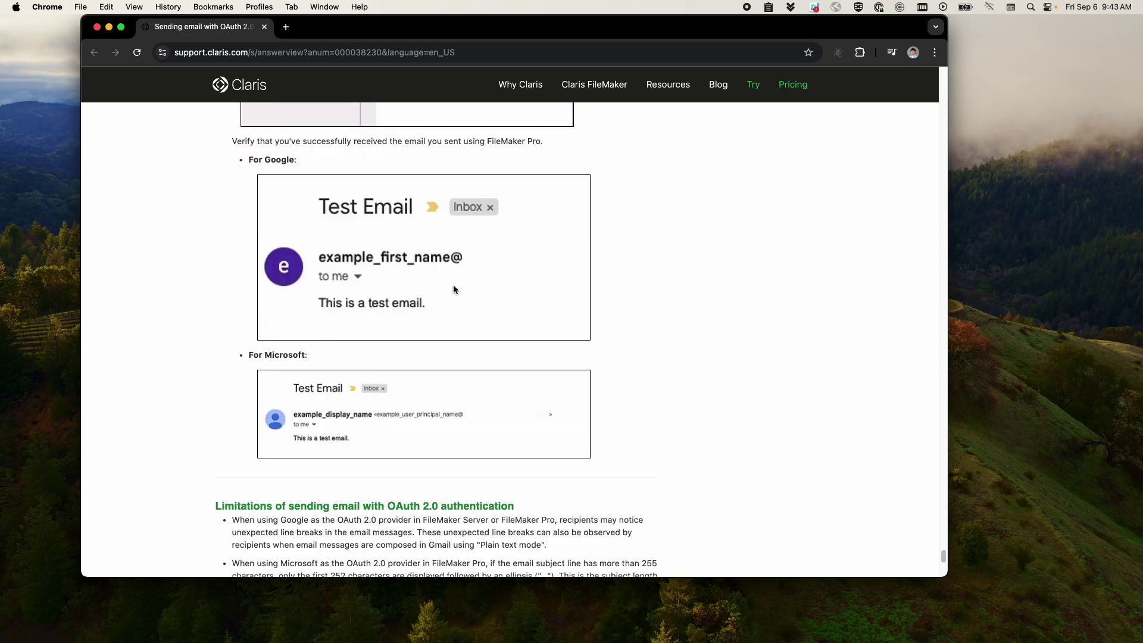
scroll(453, 285, "down", 10)
left_click(265, 27)
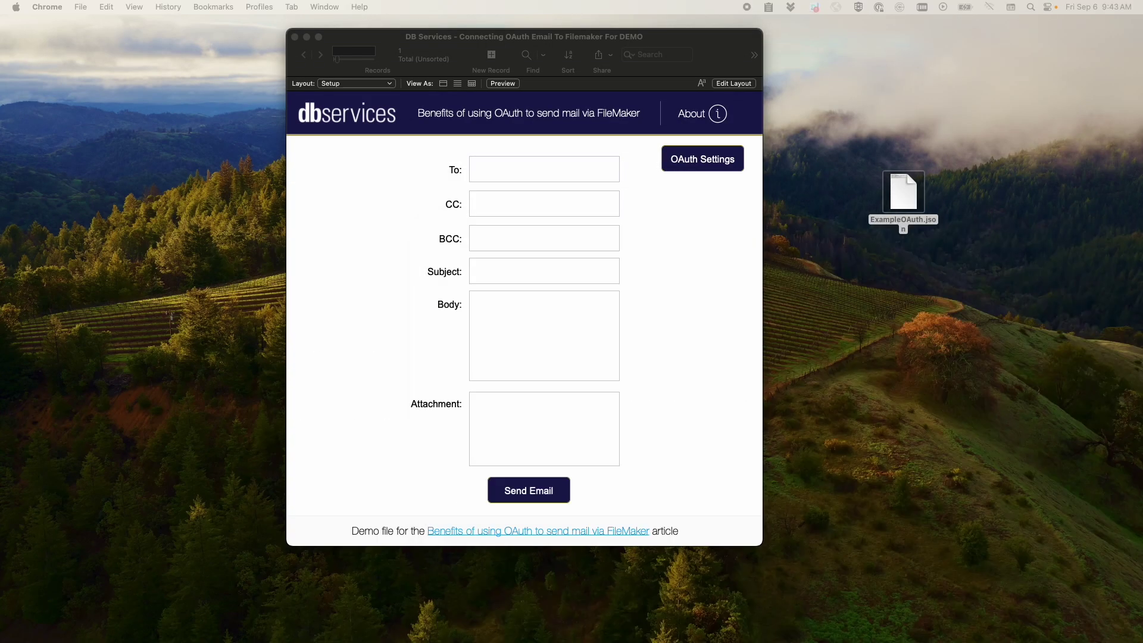
left_click(699, 161)
left_click(684, 158)
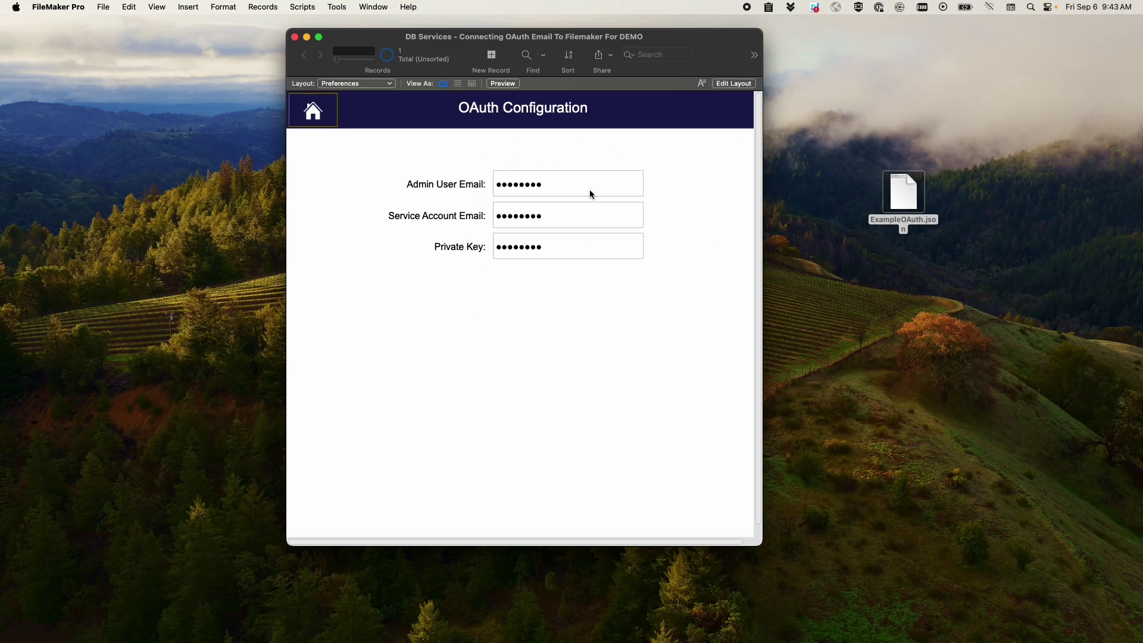
left_click(333, 124)
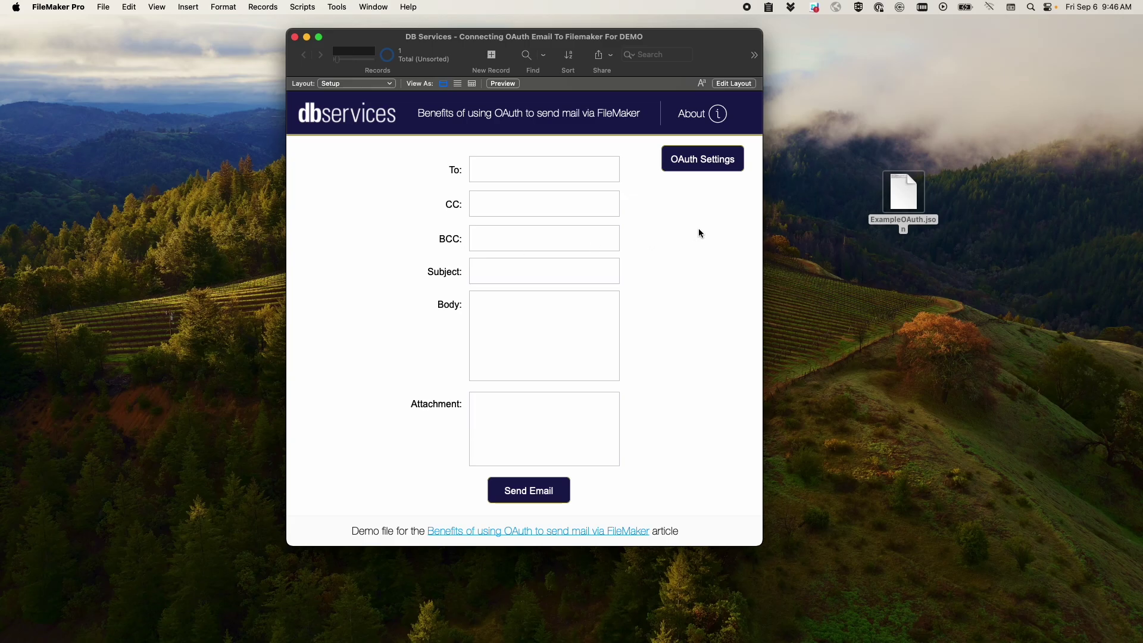
- Open OAuth Settings and ExampleOAuth.json, select its contents for review, then close the file
left_click(704, 160)
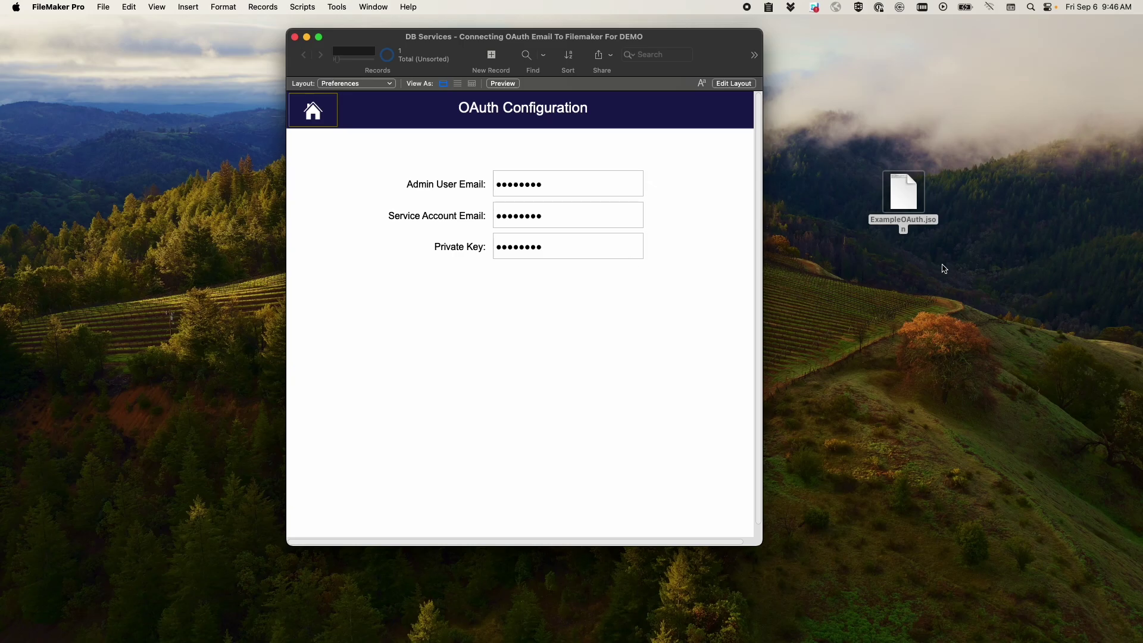
double_click(916, 199)
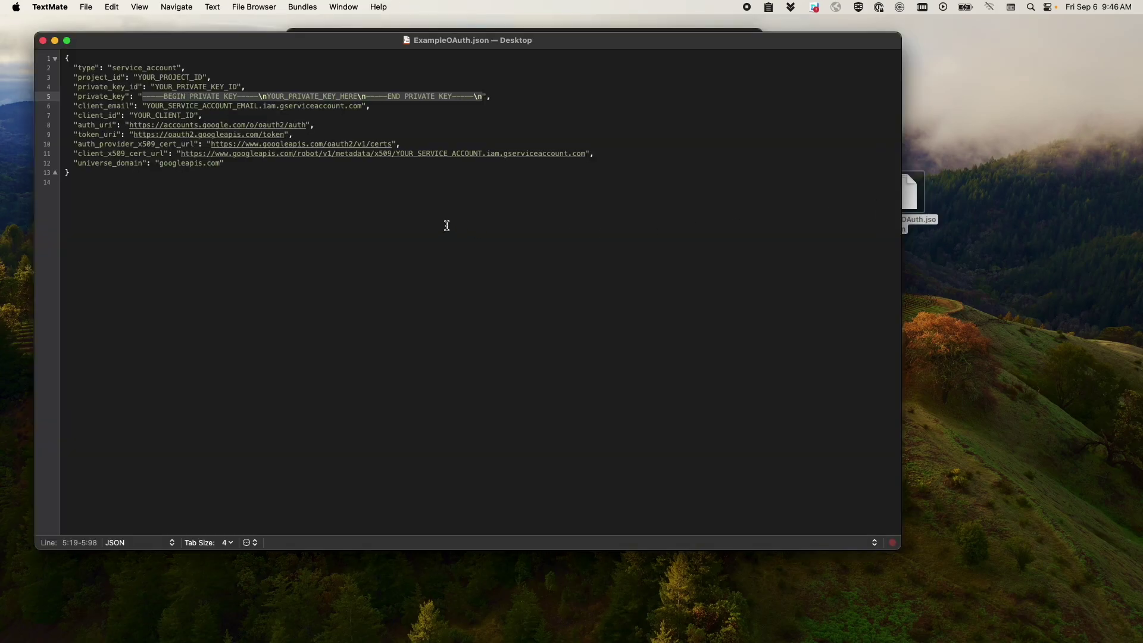
left_click(447, 225)
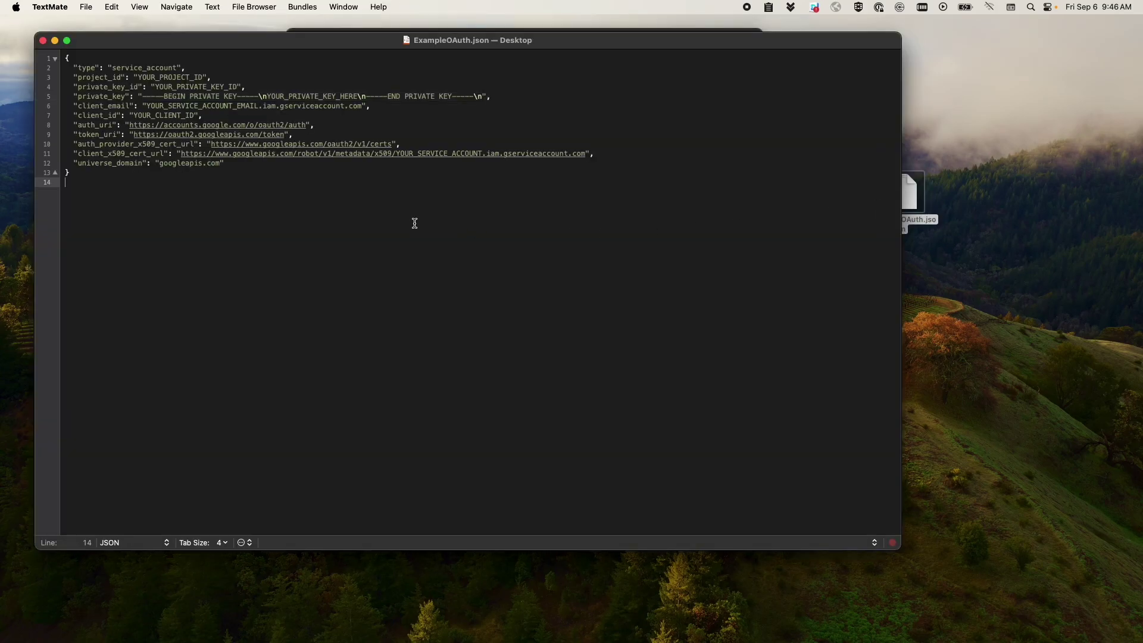
left_click_drag(409, 241, 186, 148)
key("cmd+a")
left_click(193, 198)
left_click_drag(233, 235, 87, 46)
left_click(176, 226)
left_click_drag(193, 237, 89, 54)
left_click(194, 226)
left_click(43, 40)
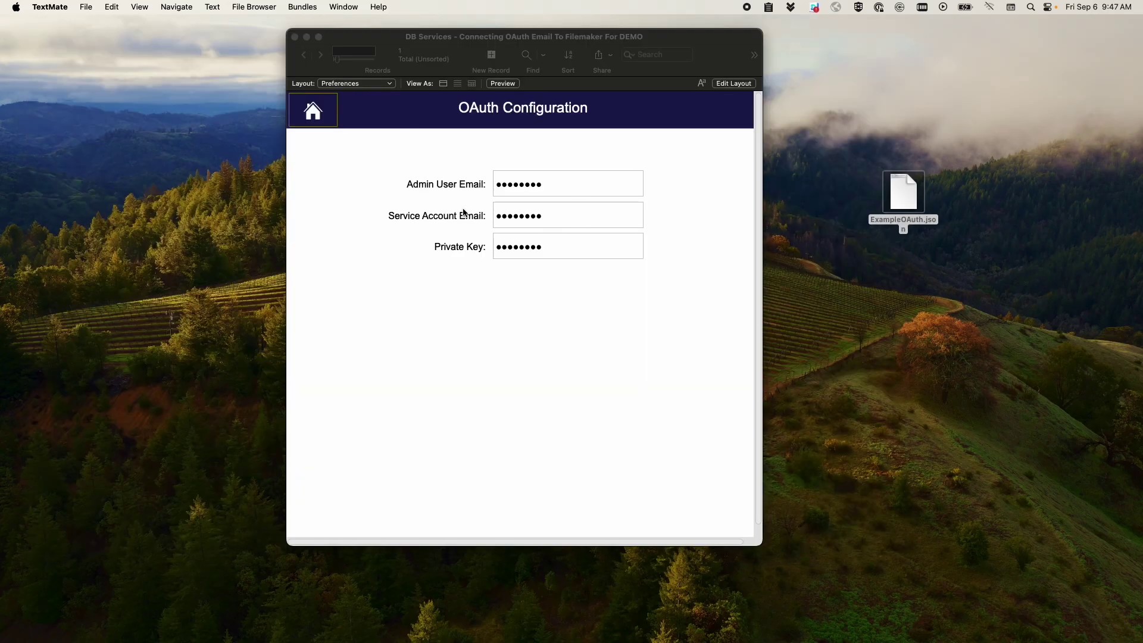
- Check the Admin User Email field on the OAuth Configuration page, then return to the email form
left_click(400, 188)
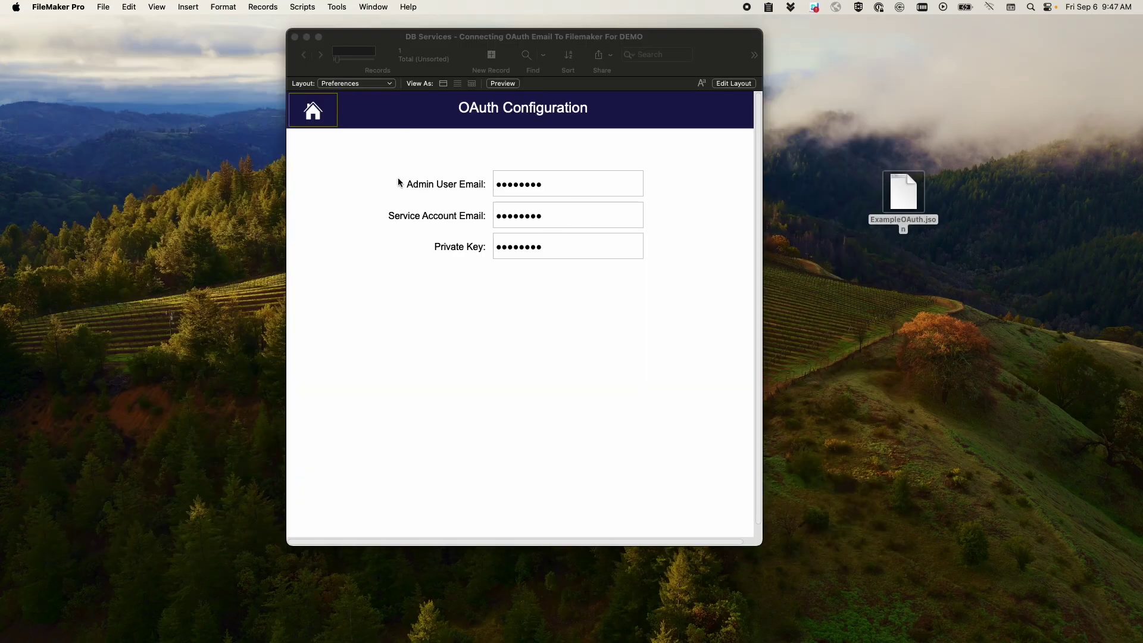
left_click(576, 181)
left_click(463, 152)
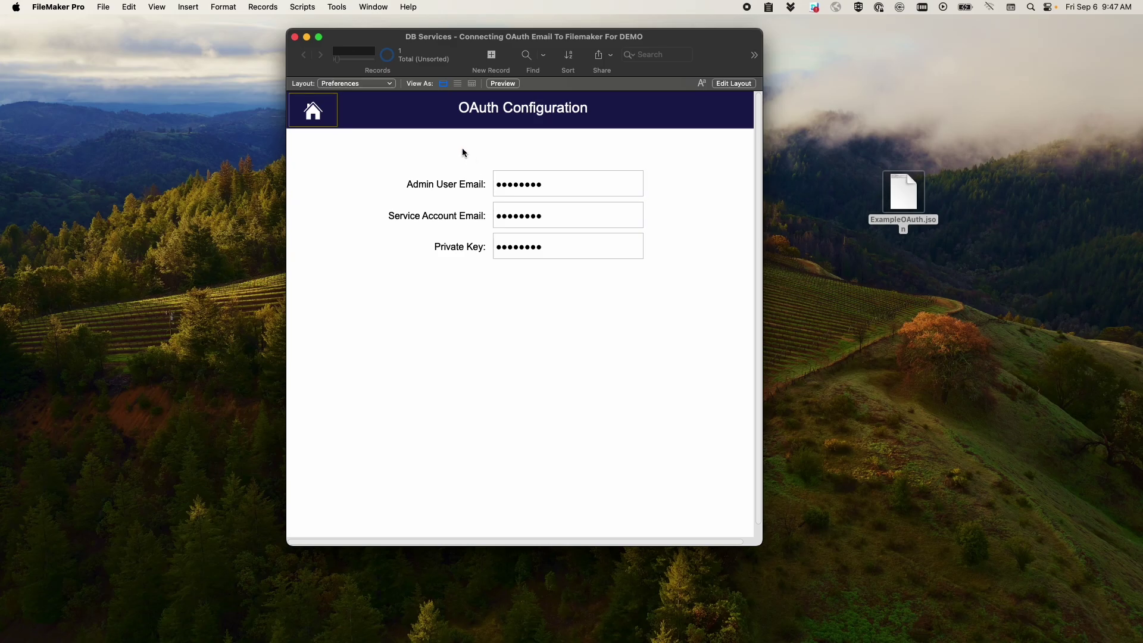
left_click(315, 121)
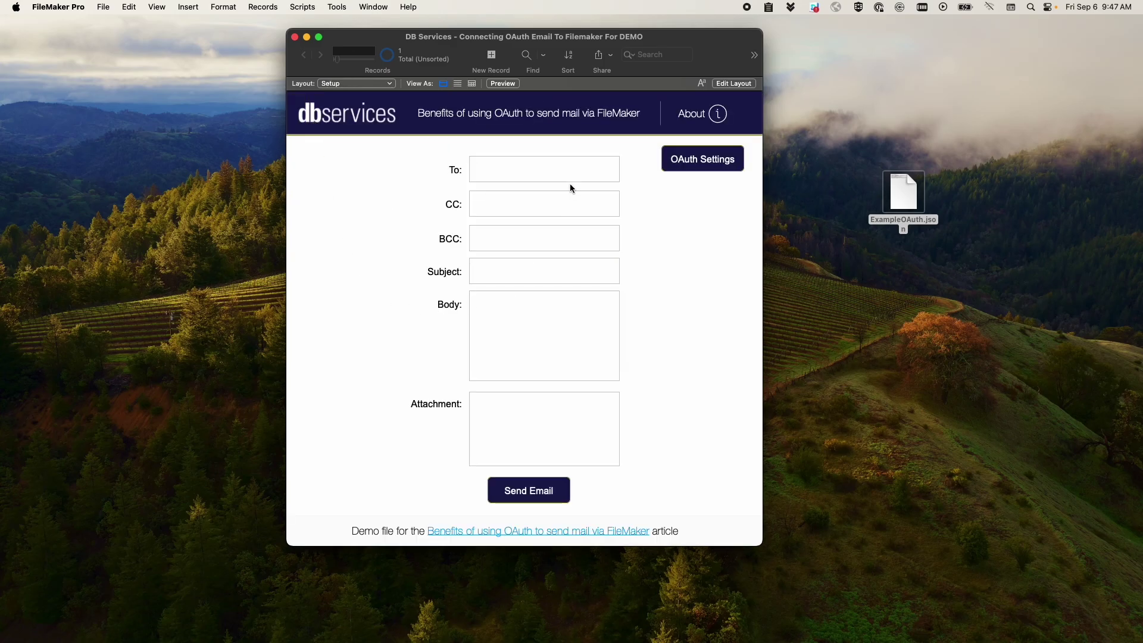
- Open the Send Mail step of the Send Mail Via OAuth 2.0 script, keeping OAuth 2.0 as method
left_click(302, 7)
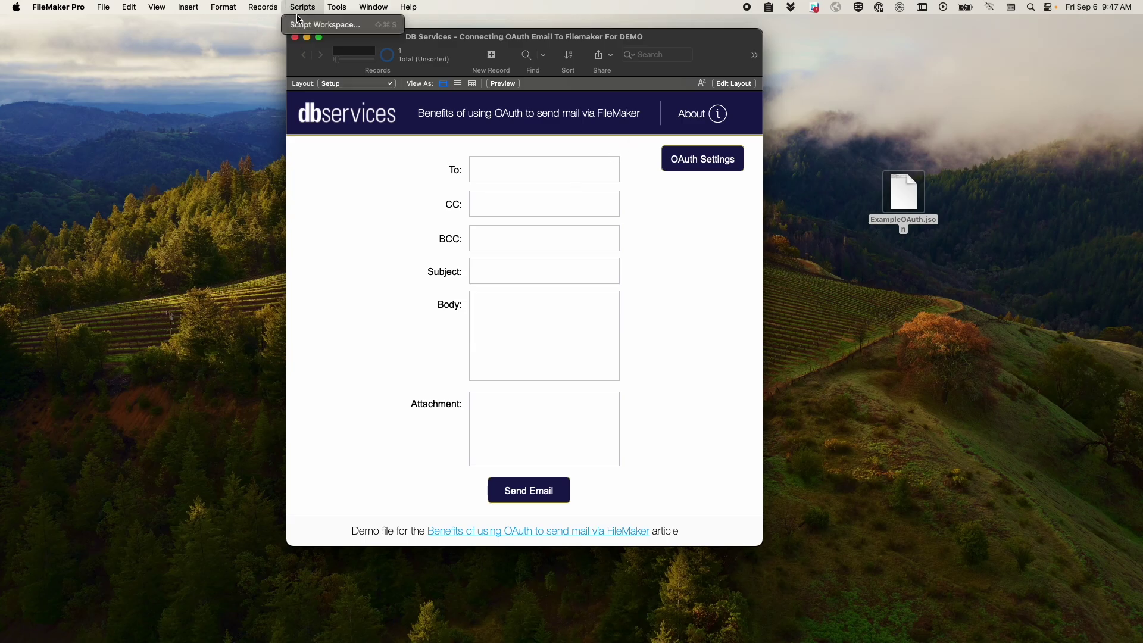
left_click(324, 18)
scroll(565, 410, "down", 10)
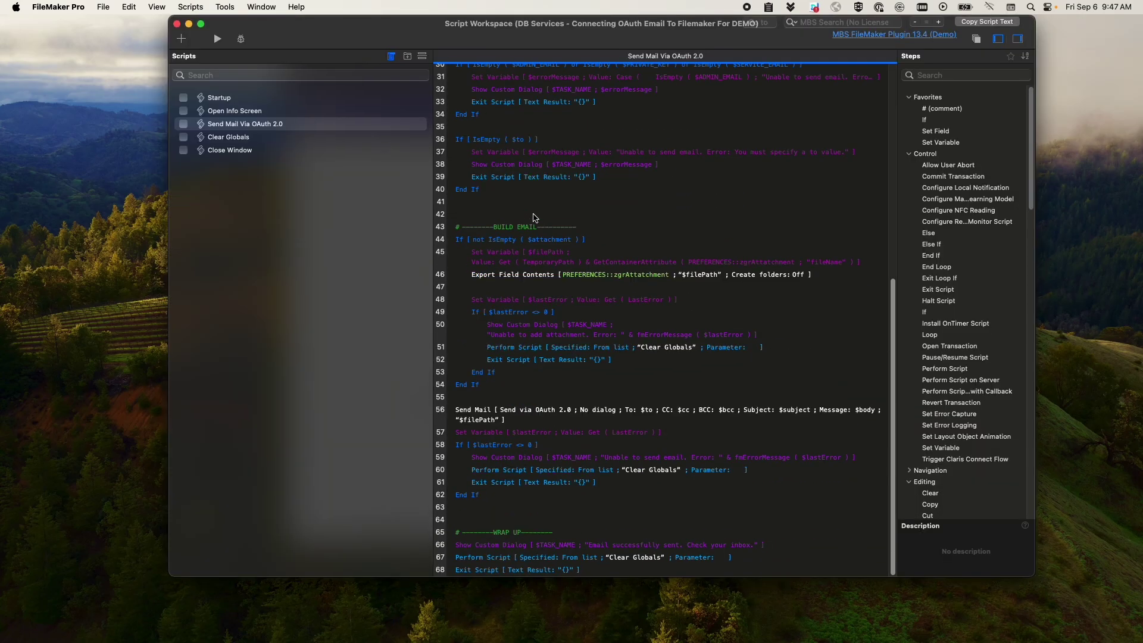
double_click(565, 409)
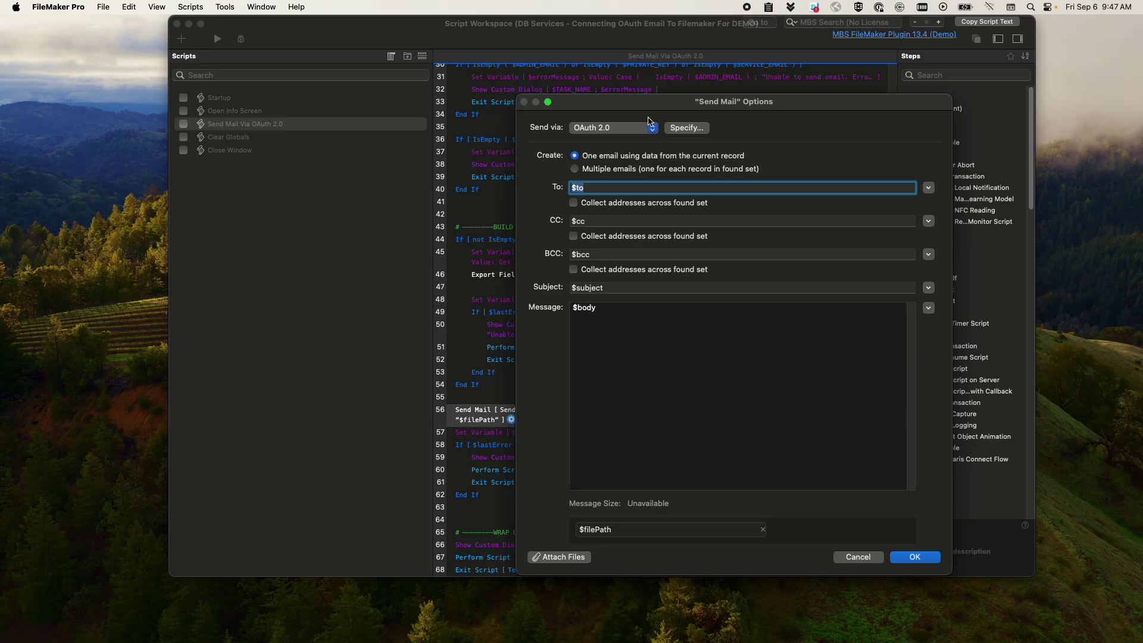
left_click(636, 130)
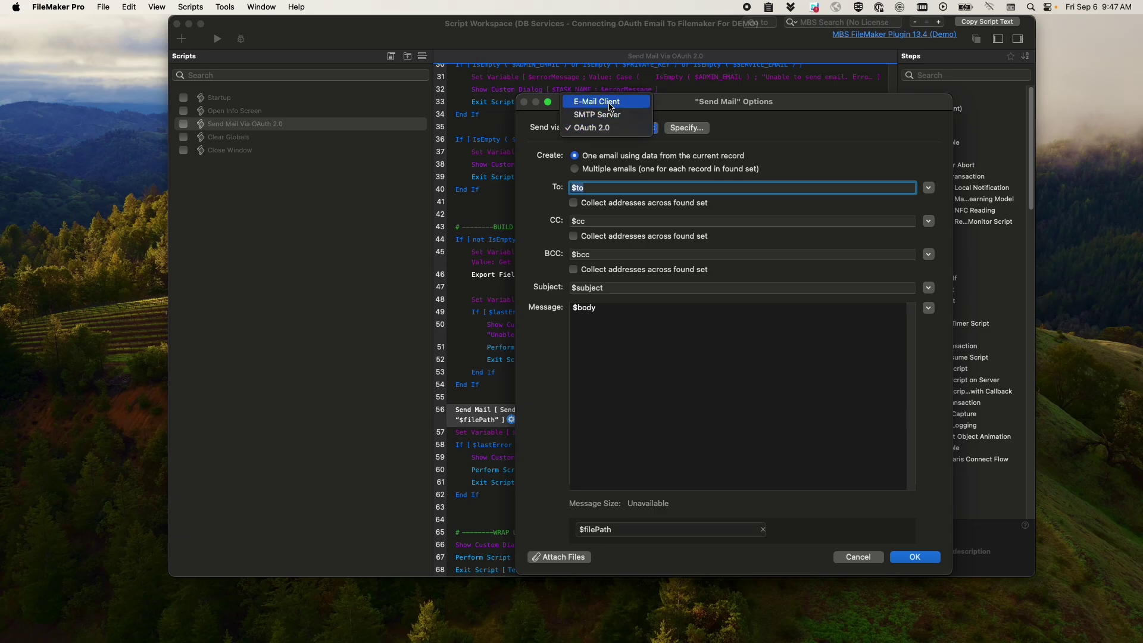
left_click(668, 141)
- Confirm Google as the OAuth provider, cancel both dialogs, and duplicate the Send Mail step
left_click(686, 128)
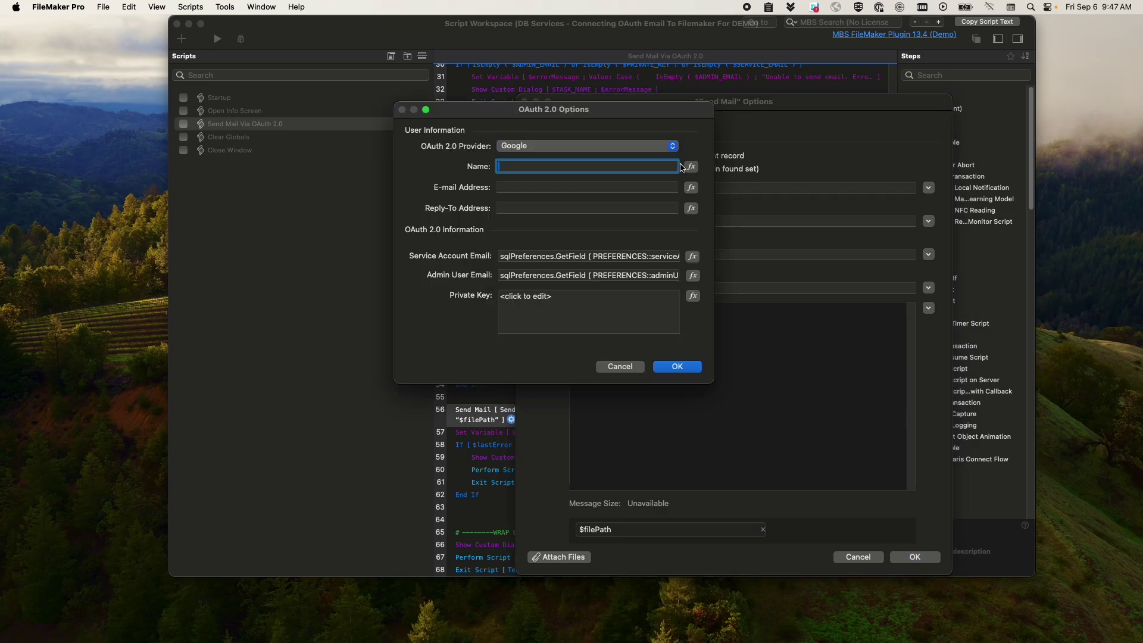
left_click(529, 147)
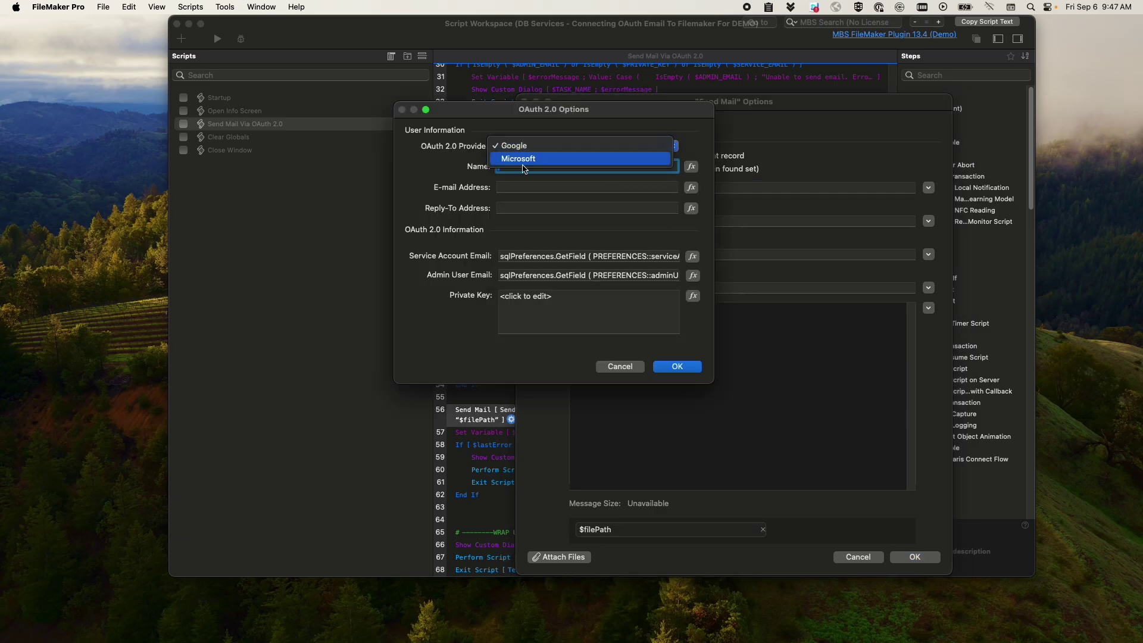
left_click(528, 147)
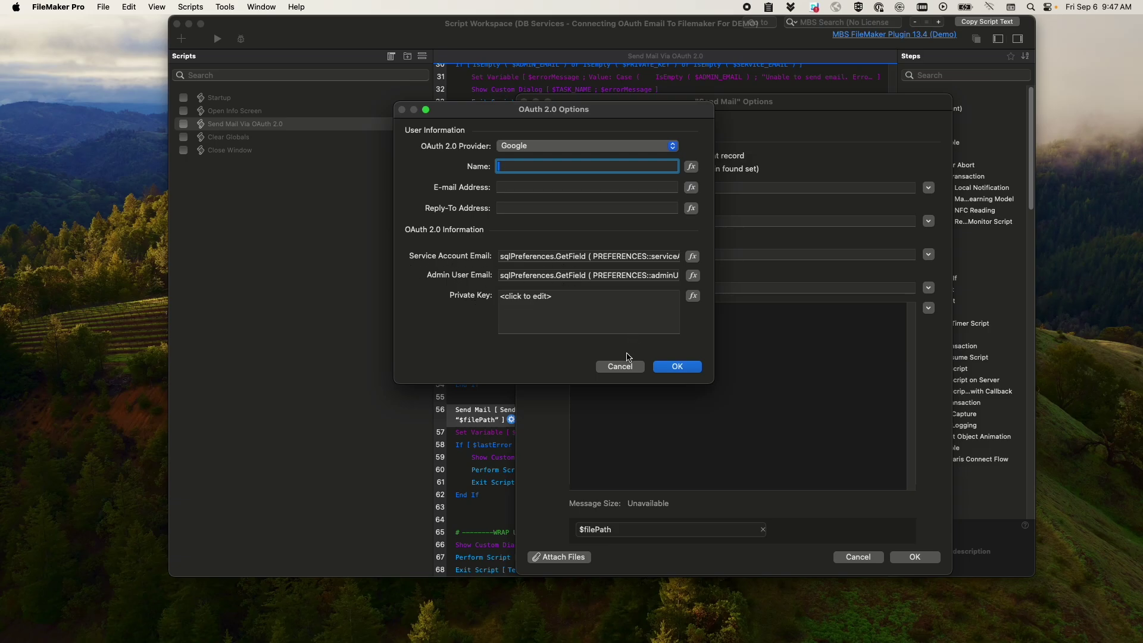
left_click(619, 366)
left_click(851, 558)
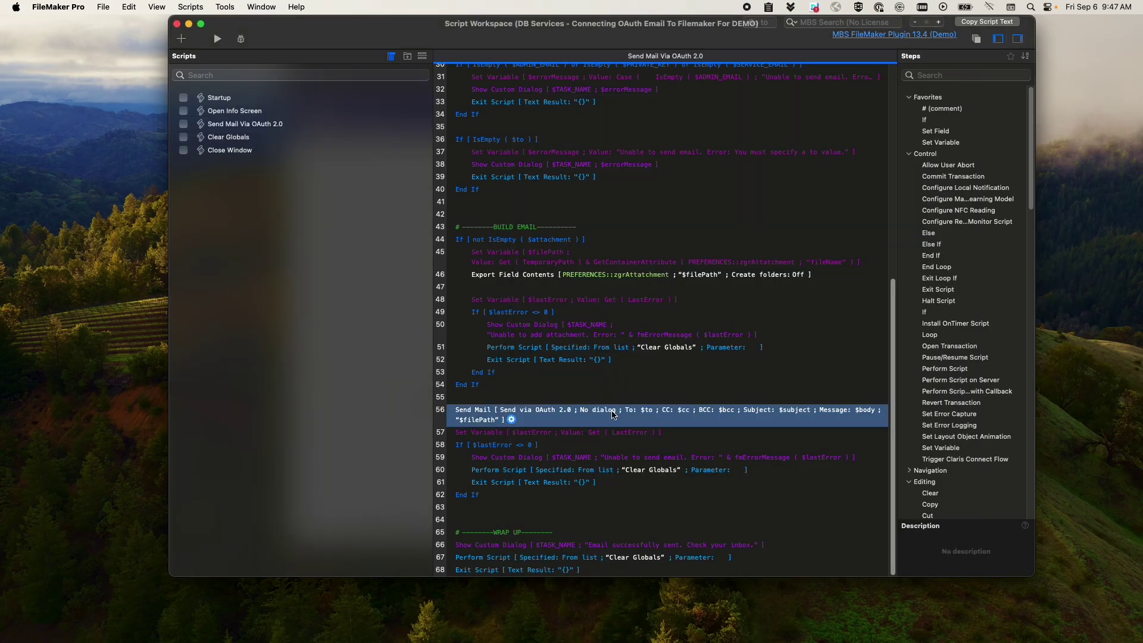
key("super+d")
- Preview Microsoft as the OAuth 2.0 provider for line 57's Send Mail step, then cancel unchanged
double_click(573, 441)
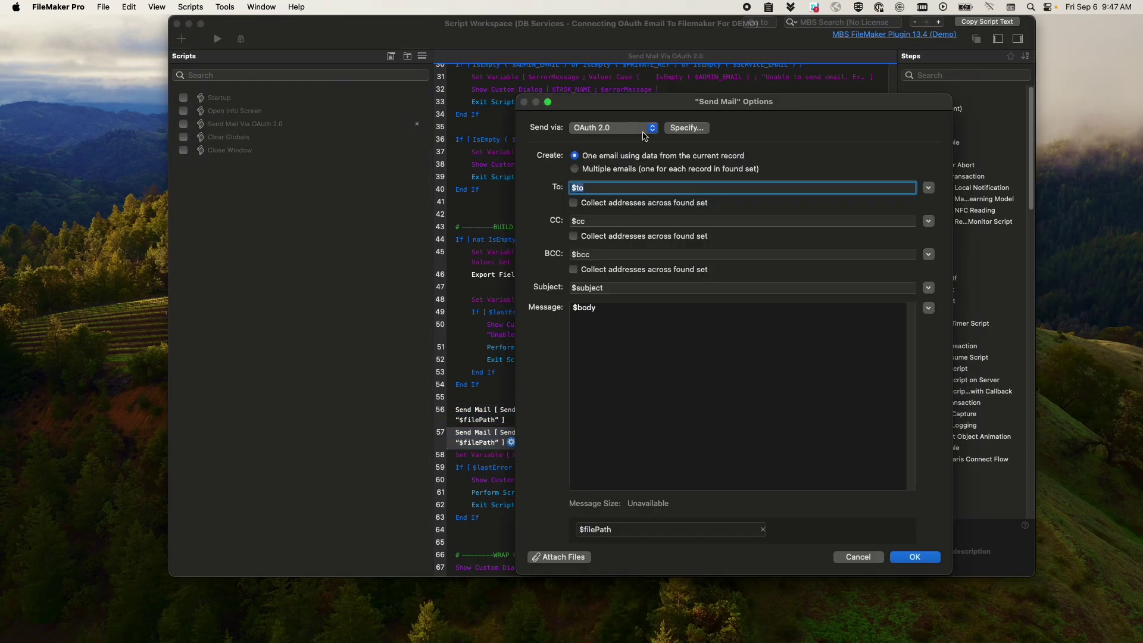
left_click(634, 130)
left_click(633, 131)
left_click(597, 145)
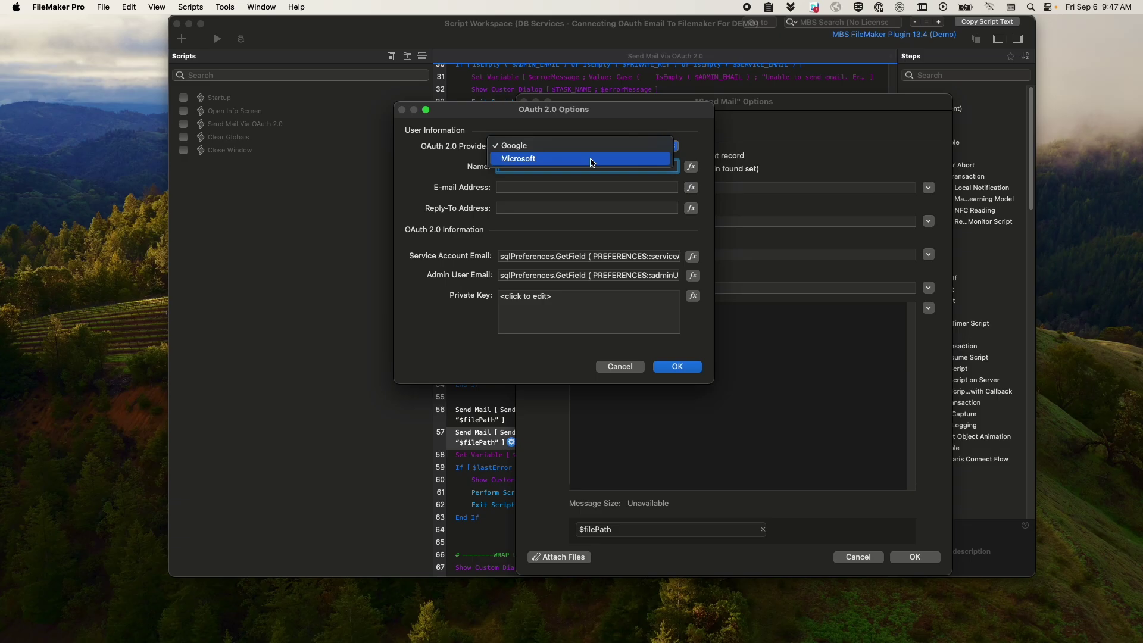
left_click(591, 160)
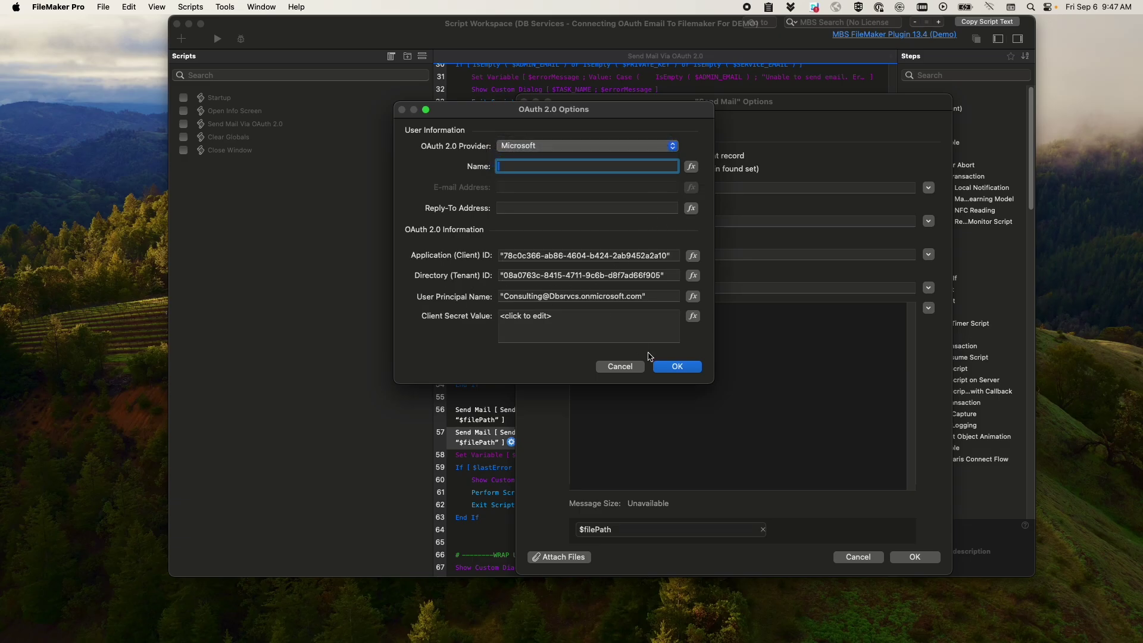
left_click(603, 366)
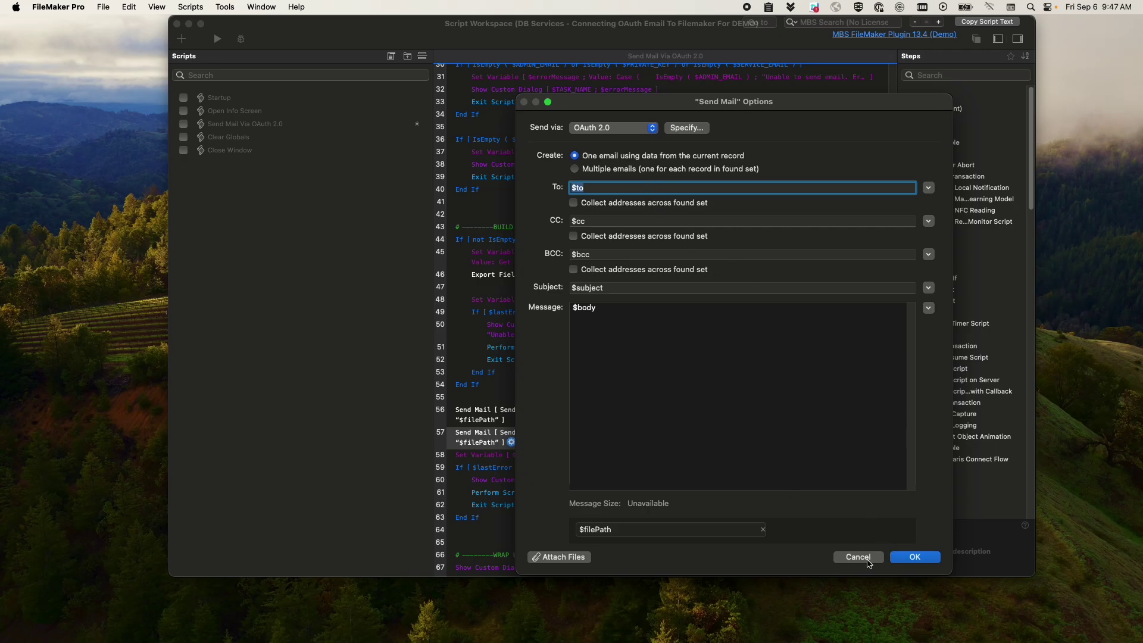
left_click(868, 558)
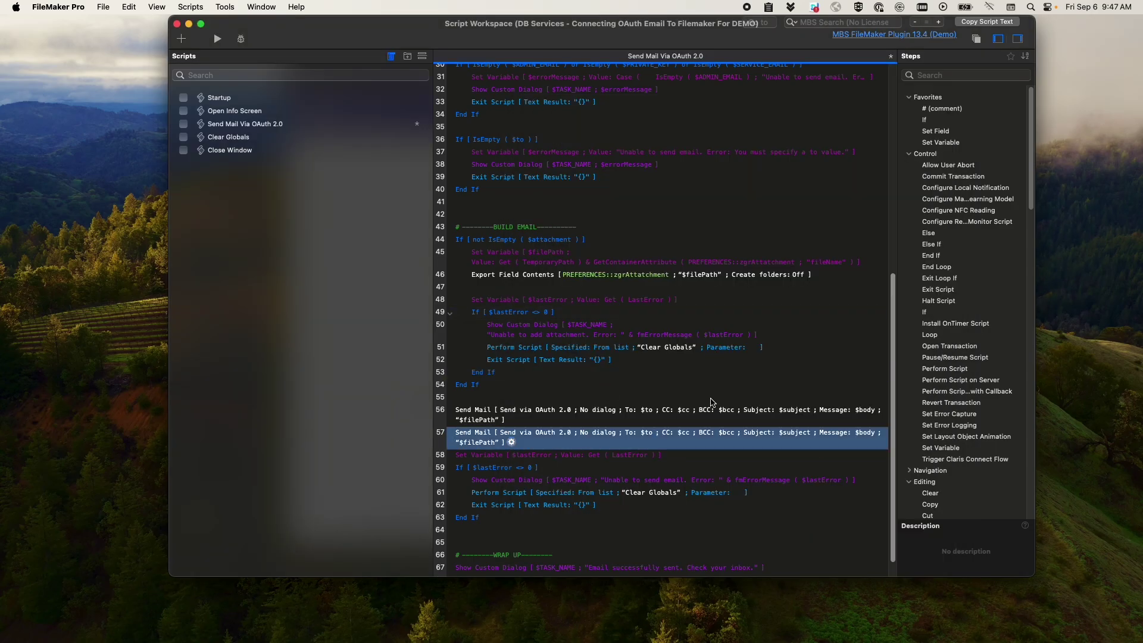